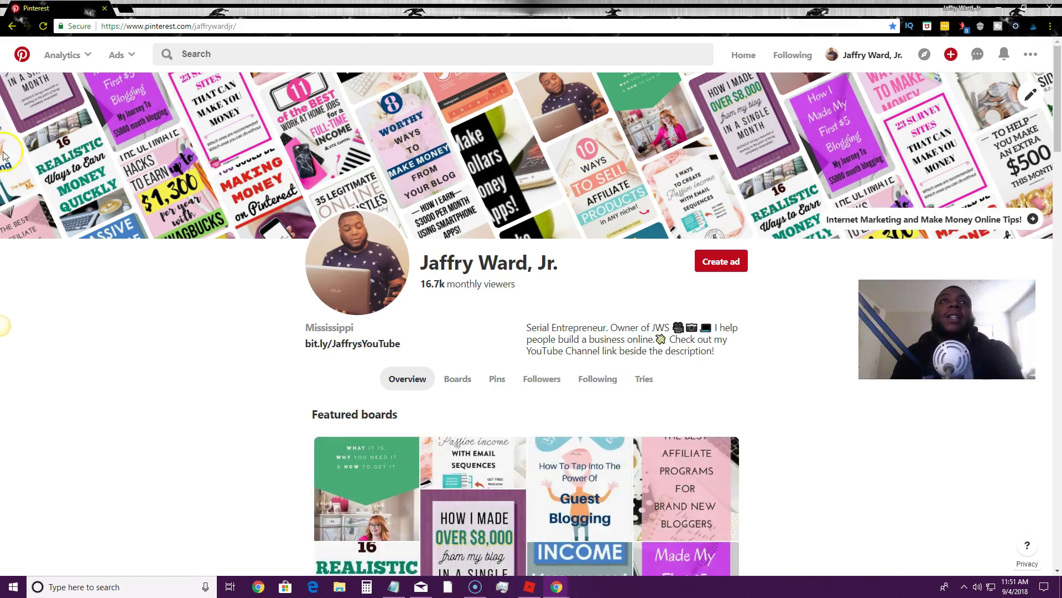
{"action": "scroll", "coordinate": [213, 313], "scroll_direction": "down", "scroll_amount": 4}
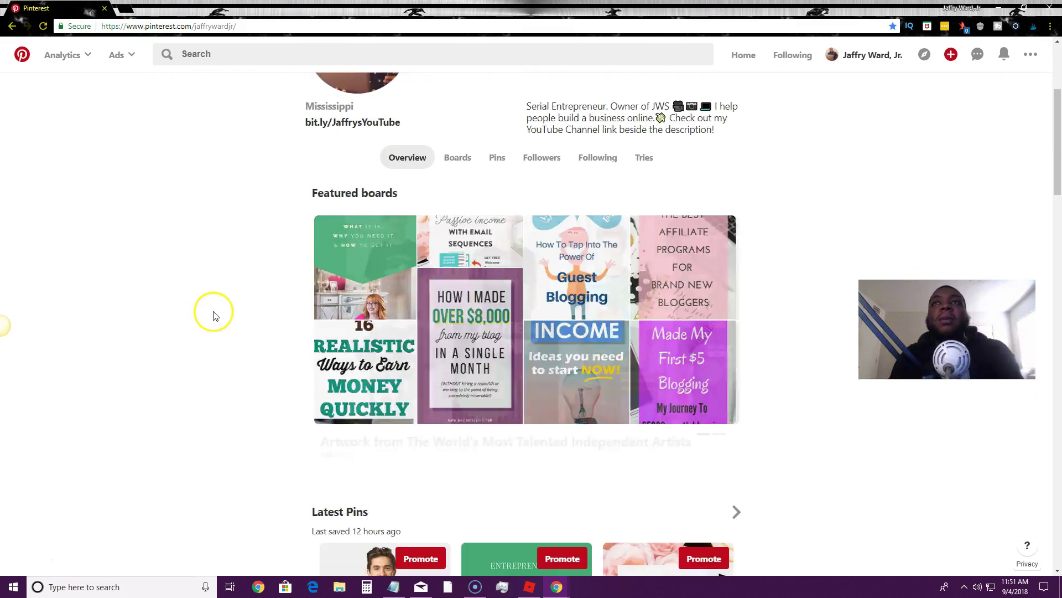
{"action": "scroll", "coordinate": [213, 313], "scroll_direction": "up", "scroll_amount": 4}
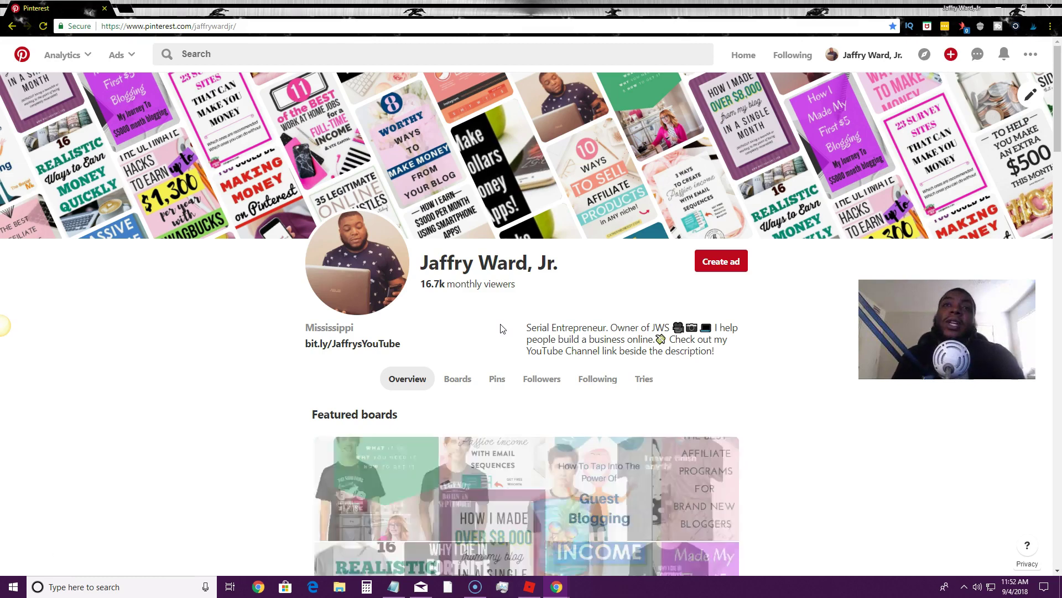
{"action": "scroll", "coordinate": [781, 539], "scroll_direction": "down", "scroll_amount": 2}
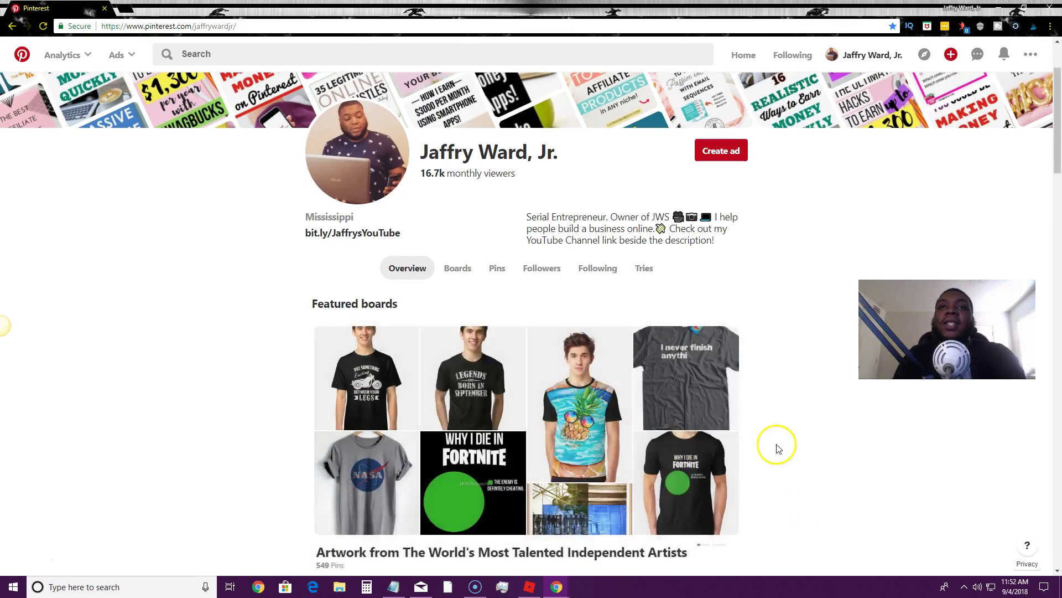
{"action": "scroll", "coordinate": [716, 452], "scroll_direction": "up", "scroll_amount": 2}
{"action": "scroll", "coordinate": [707, 451], "scroll_direction": "down", "scroll_amount": 2}
{"action": "scroll", "coordinate": [719, 425], "scroll_direction": "up", "scroll_amount": 2}
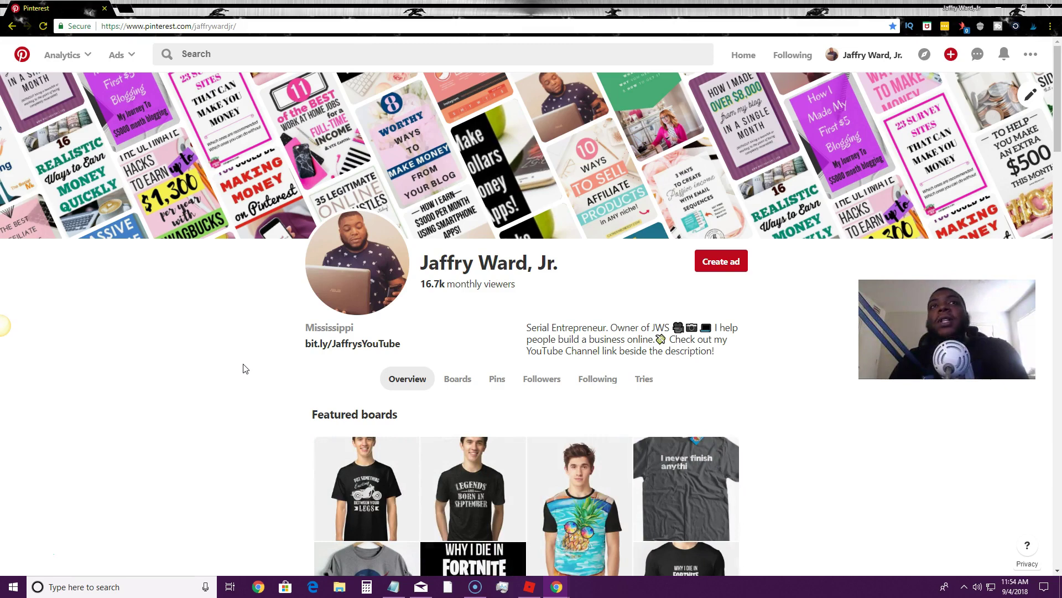
{"action": "scroll", "coordinate": [246, 369], "scroll_direction": "down", "scroll_amount": 2}
{"action": "scroll", "coordinate": [254, 357], "scroll_direction": "up", "scroll_amount": 2}
{"action": "scroll", "coordinate": [256, 361], "scroll_direction": "down", "scroll_amount": 5}
{"action": "scroll", "coordinate": [256, 361], "scroll_direction": "up", "scroll_amount": 4}
{"action": "scroll", "coordinate": [257, 361], "scroll_direction": "down", "scroll_amount": 5}
{"action": "scroll", "coordinate": [256, 360], "scroll_direction": "down", "scroll_amount": 5}
{"action": "scroll", "coordinate": [258, 361], "scroll_direction": "up", "scroll_amount": 10}
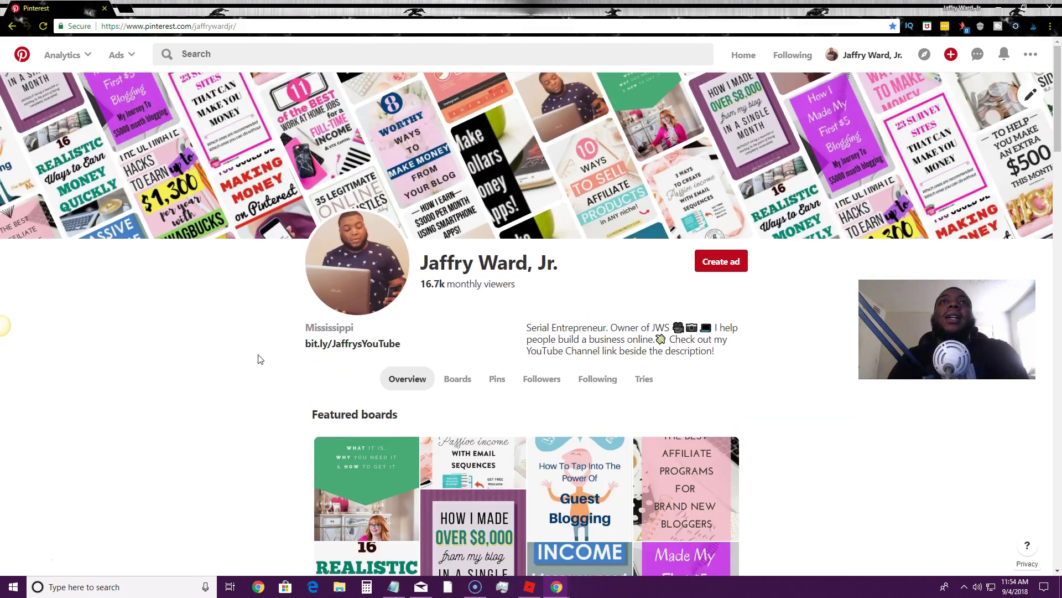
Review the profile's monthly viewers figure, its followers list and the featured boards in the overview
{"action": "left_click_drag", "start_coordinate": [422, 283], "coordinate": [507, 284]}
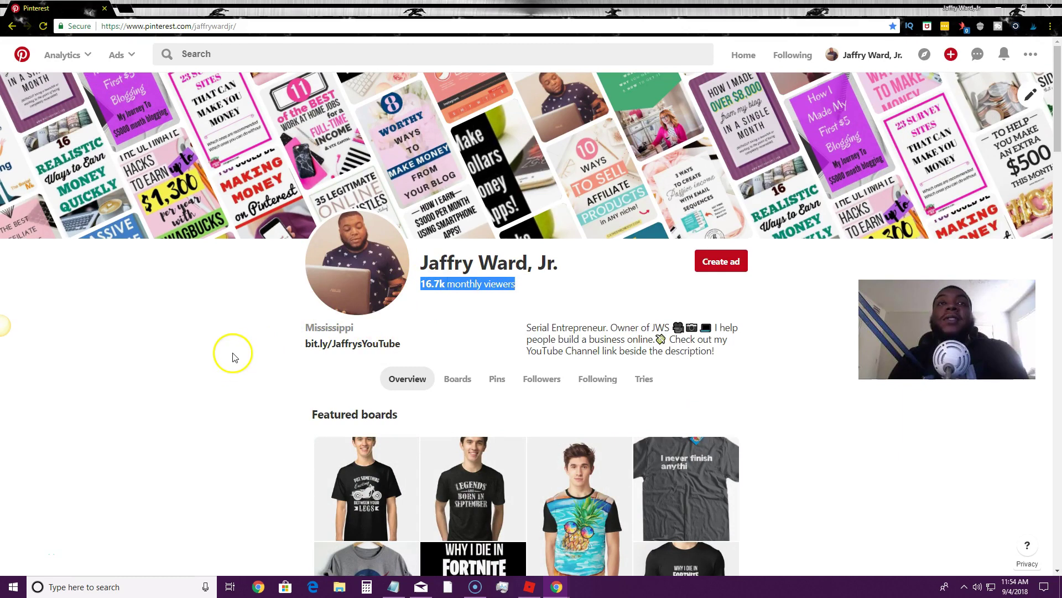
{"action": "scroll", "coordinate": [233, 356], "scroll_direction": "down", "scroll_amount": 2}
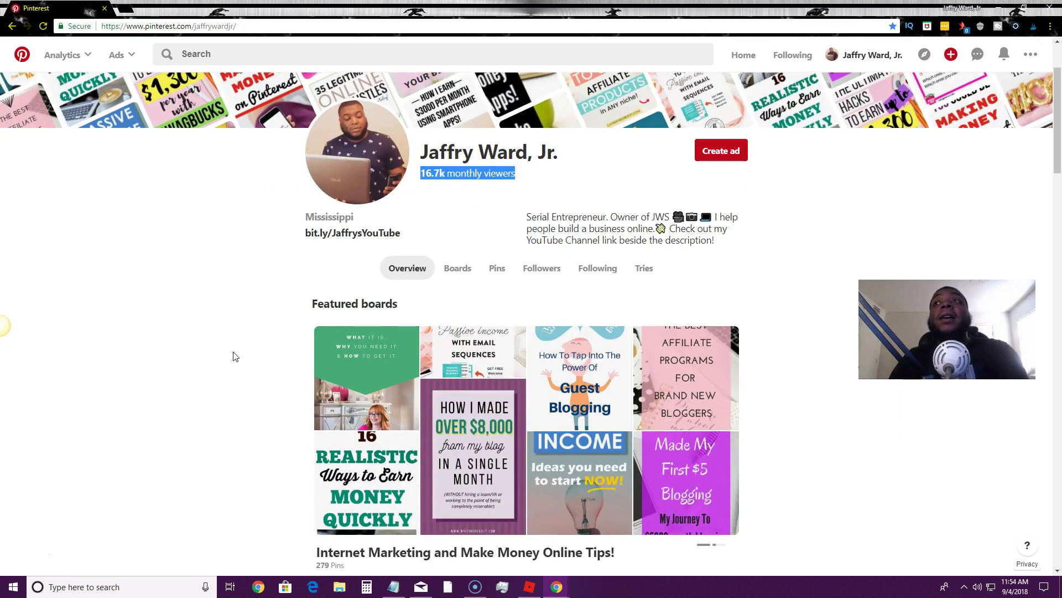
{"action": "left_click", "coordinate": [542, 268]}
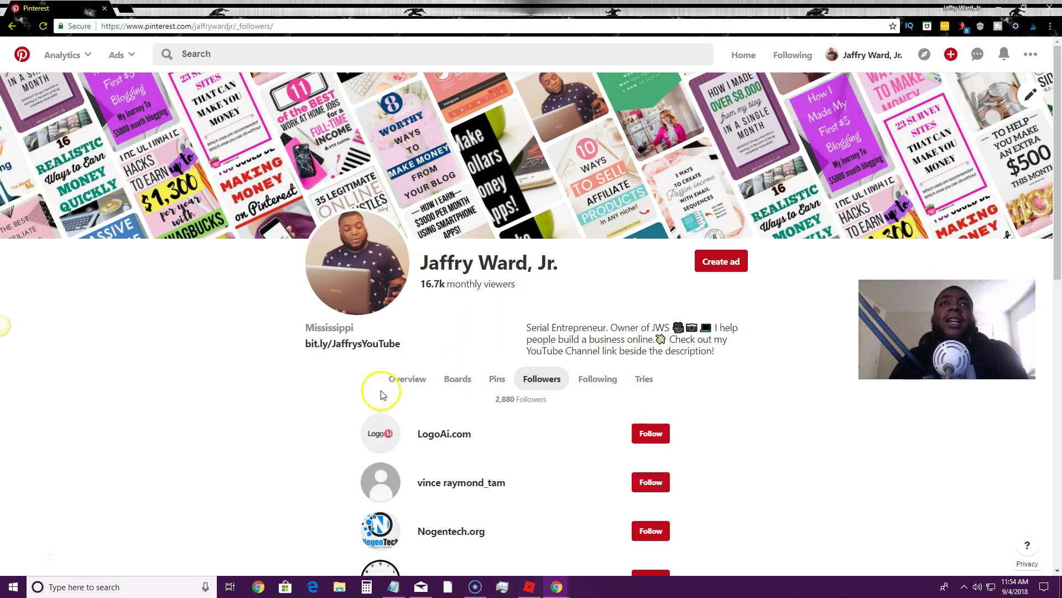
{"action": "left_click", "coordinate": [402, 377]}
{"action": "scroll", "coordinate": [285, 325], "scroll_direction": "down", "scroll_amount": 1}
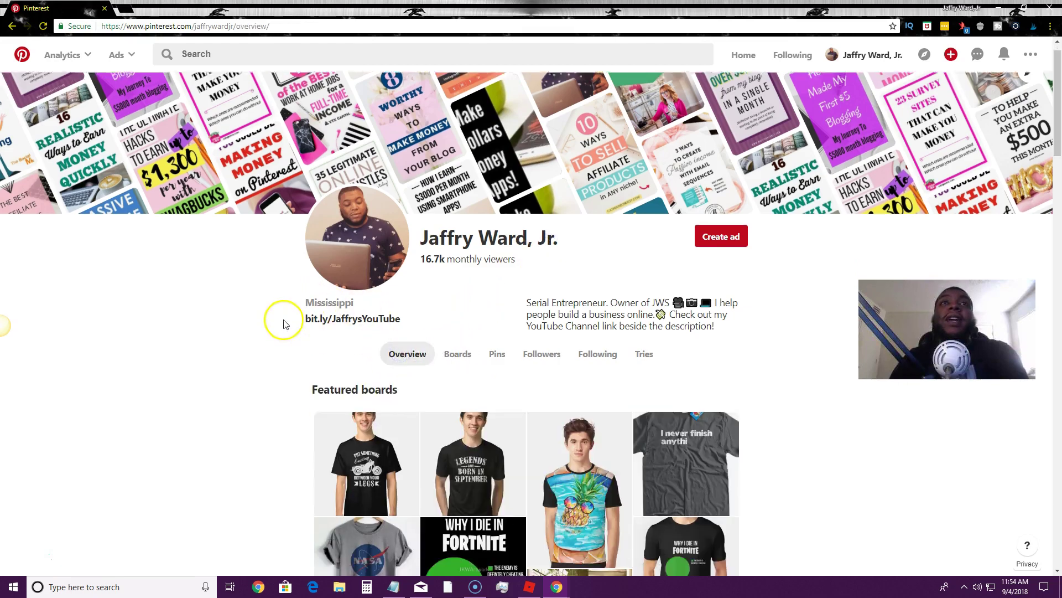
{"action": "left_click_drag", "start_coordinate": [526, 230], "coordinate": [427, 228]}
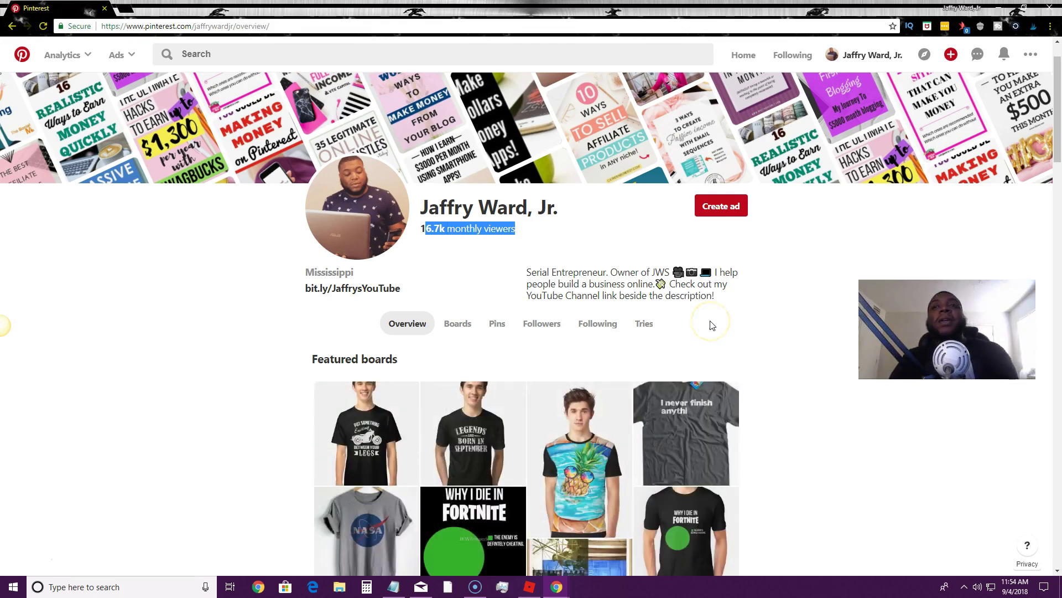
{"action": "scroll", "coordinate": [711, 325], "scroll_direction": "down", "scroll_amount": 8}
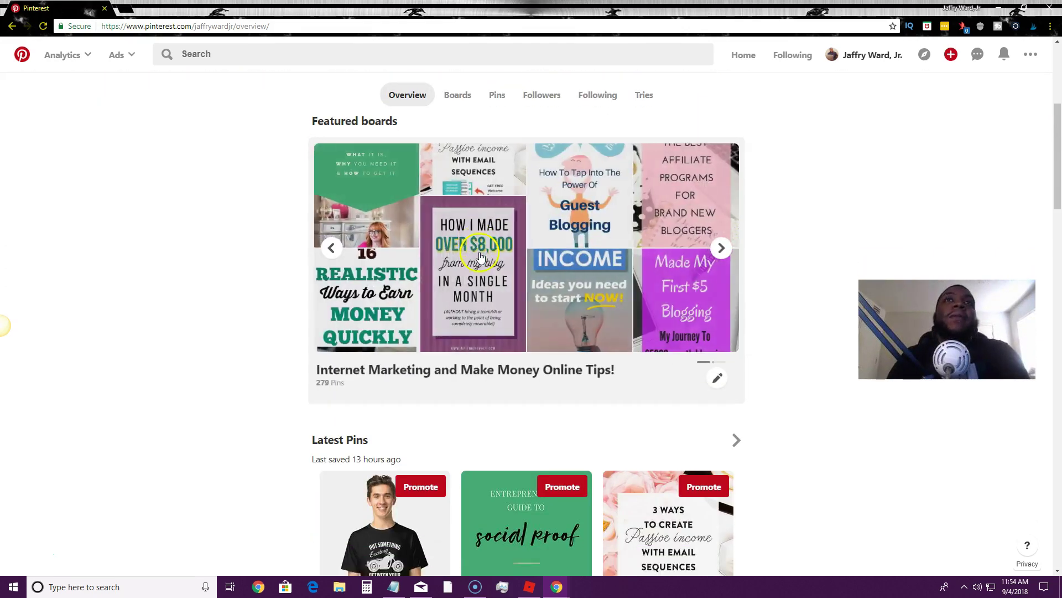
{"action": "scroll", "coordinate": [303, 280], "scroll_direction": "up", "scroll_amount": 9}
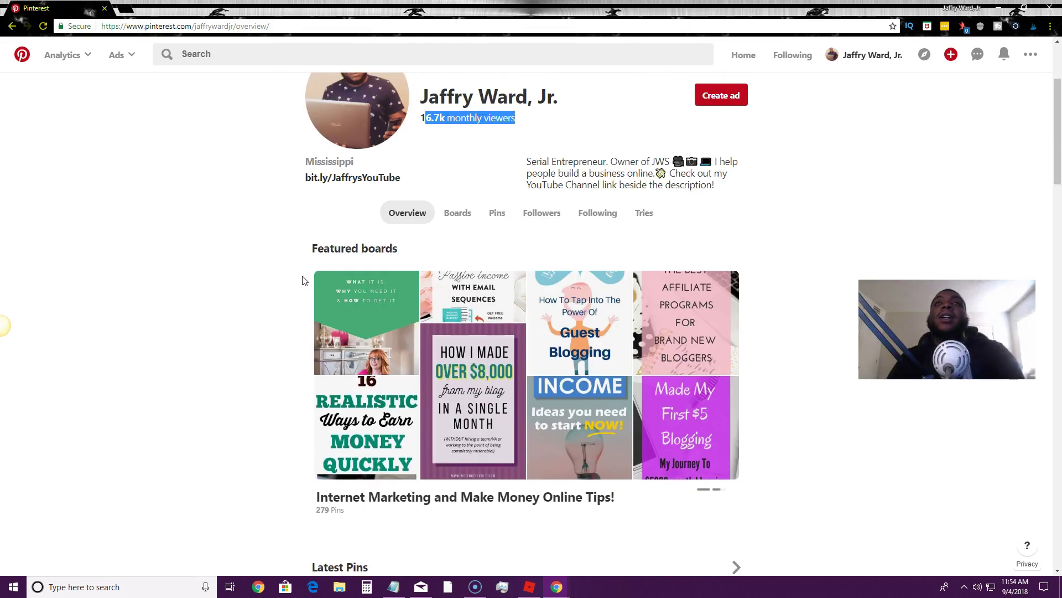
{"action": "scroll", "coordinate": [302, 280], "scroll_direction": "up", "scroll_amount": 3}
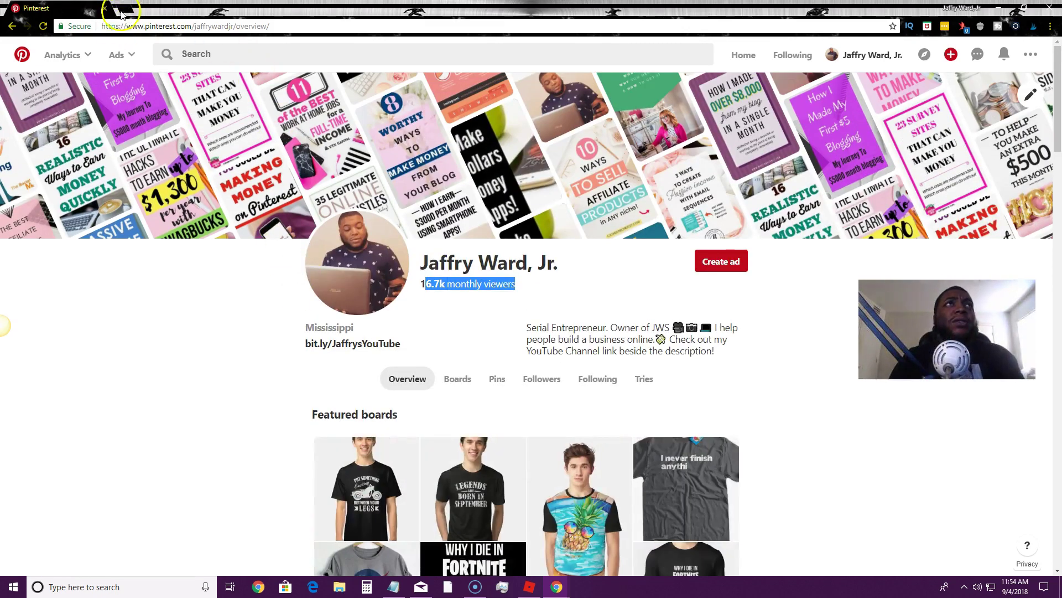
Open Tailwind's publisher queue at tailwindapp.com/dashboard/publisher/queue in a new browser tab
{"action": "left_click", "coordinate": [126, 8]}
{"action": "type", "text": "t"}
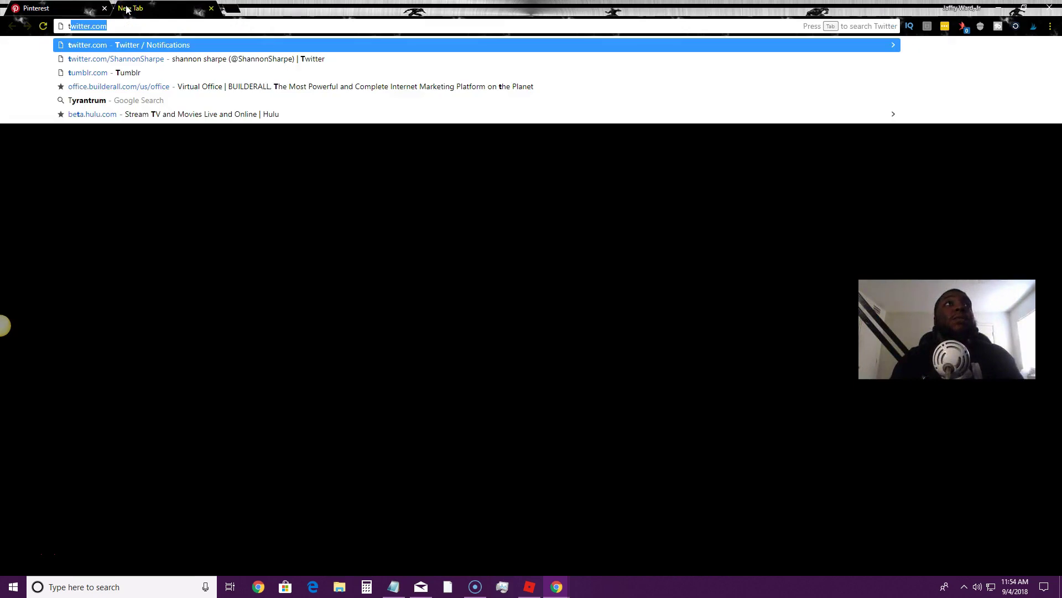
{"action": "type", "text": "ail"}
{"action": "key", "text": "Return"}
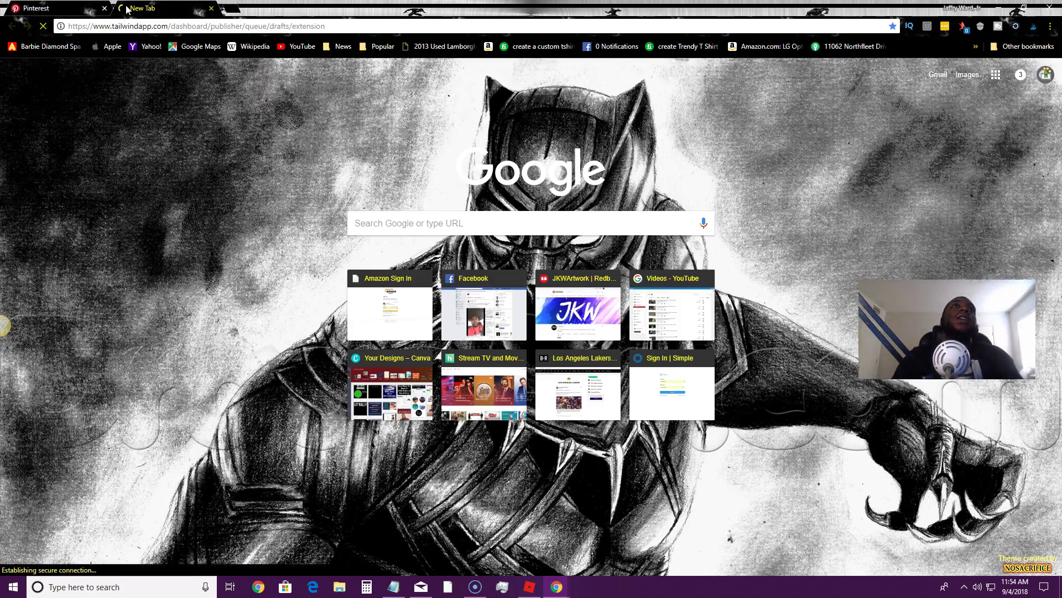
{"action": "left_click_drag", "start_coordinate": [357, 26], "coordinate": [278, 29]}
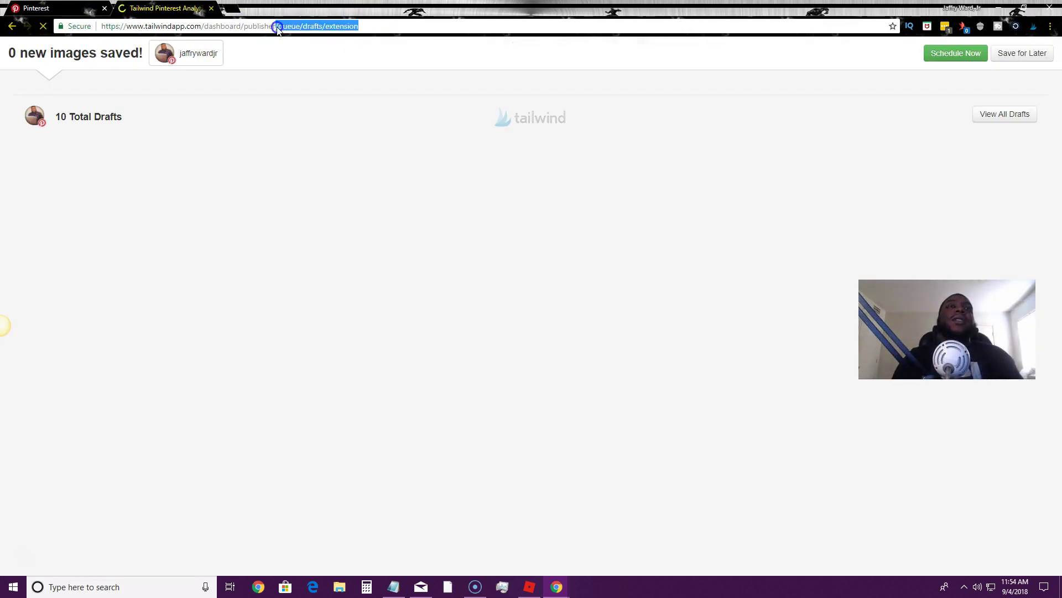
{"action": "key", "text": "BackSpace"}
{"action": "key", "text": "Return"}
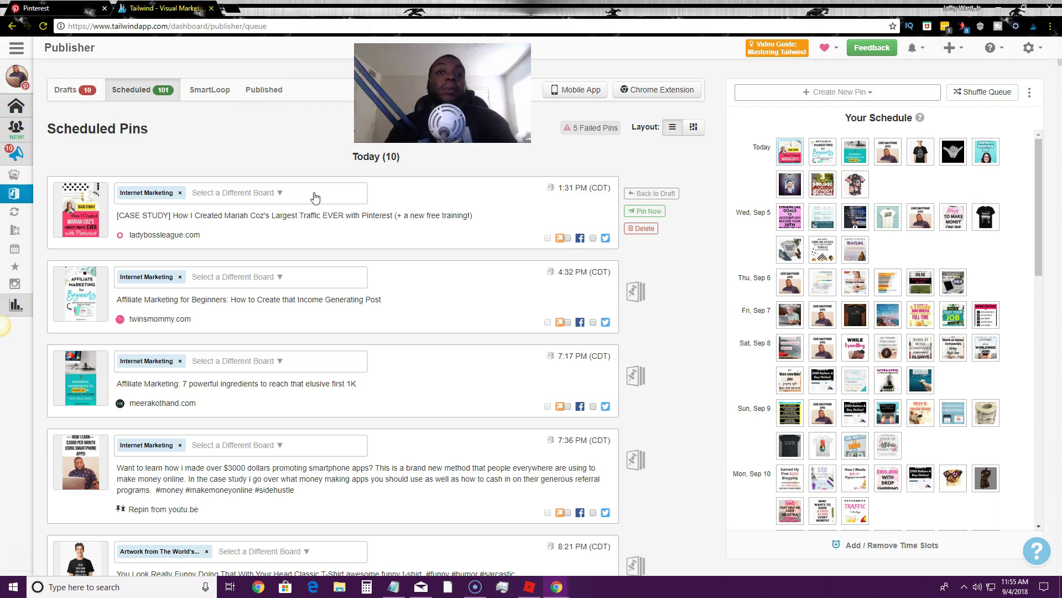
Switch back to Pinterest, view the pin "The Best Affiliate Programs for New Bloggers" and open the board it is saved to
{"action": "key", "text": "ctrl+shift+Tab"}
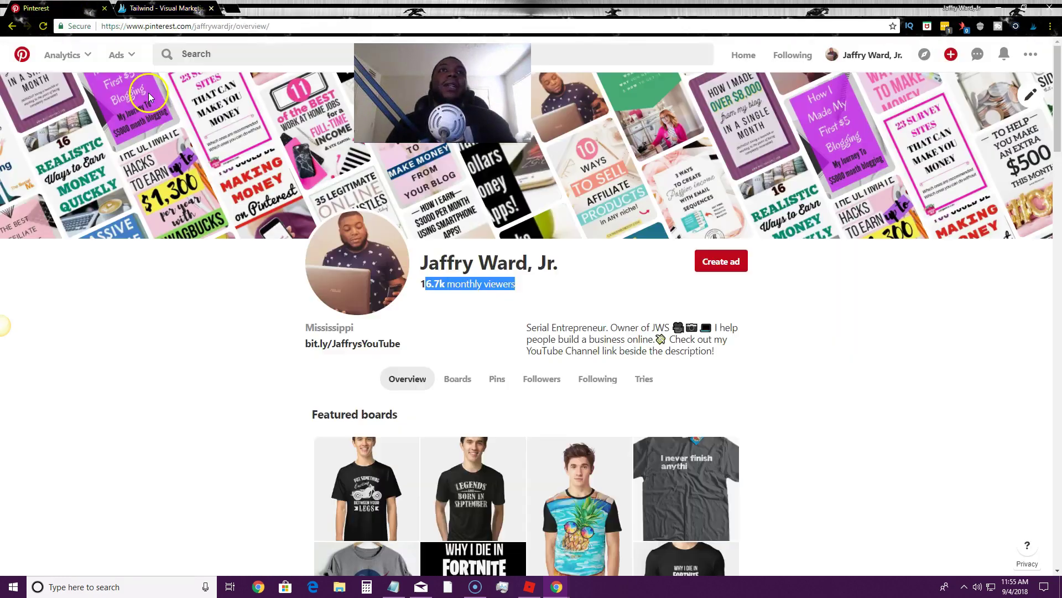
{"action": "scroll", "coordinate": [508, 383], "scroll_direction": "down", "scroll_amount": 4}
{"action": "left_click", "coordinate": [508, 383]}
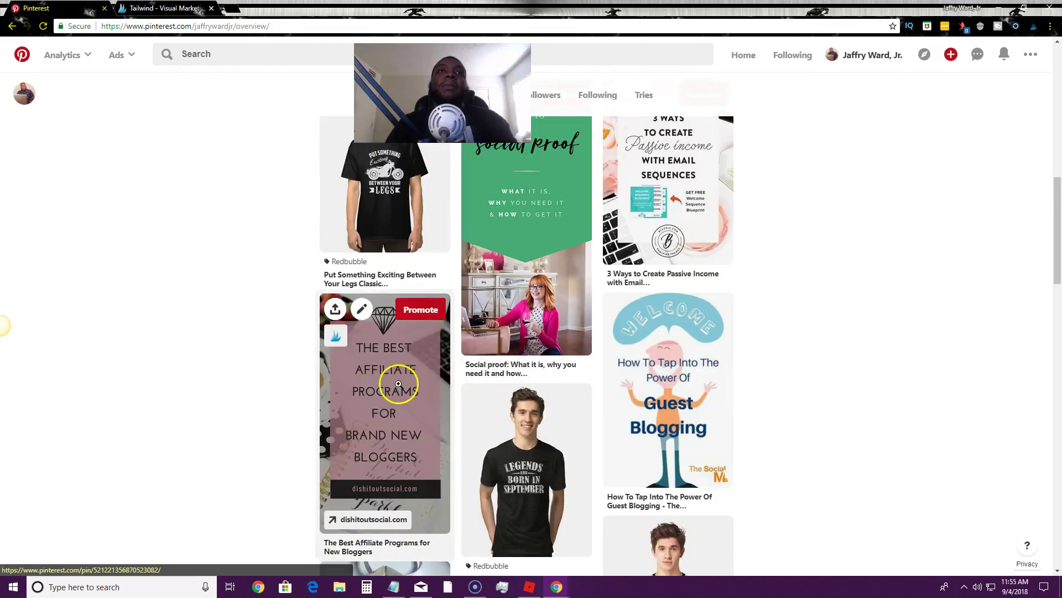
{"action": "left_click", "coordinate": [398, 381]}
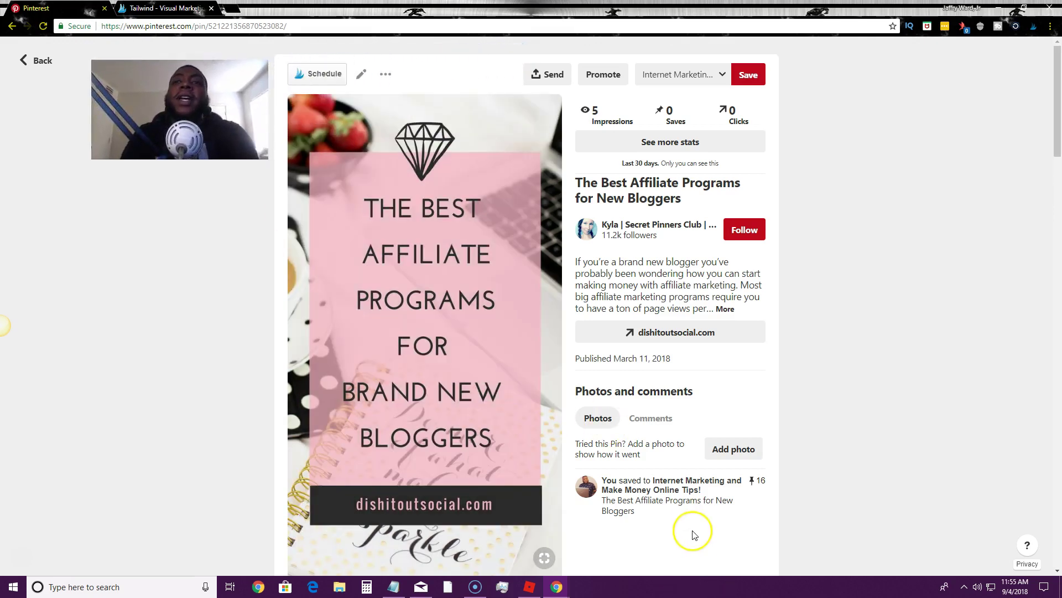
{"action": "left_click", "coordinate": [683, 487]}
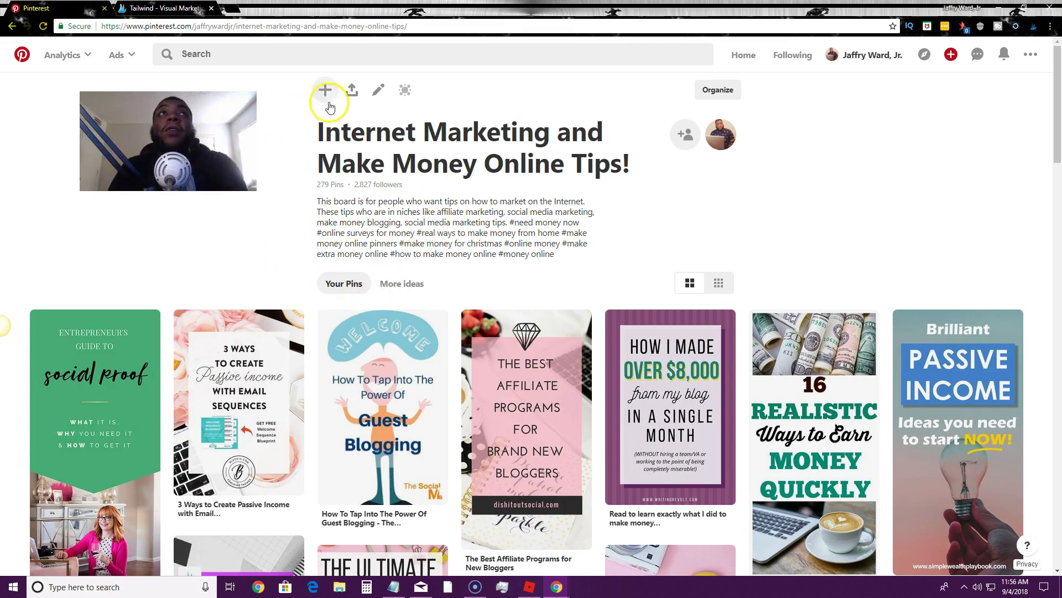
Search Pinterest for "make money online" and limit the results to boards
{"action": "left_click", "coordinate": [222, 59]}
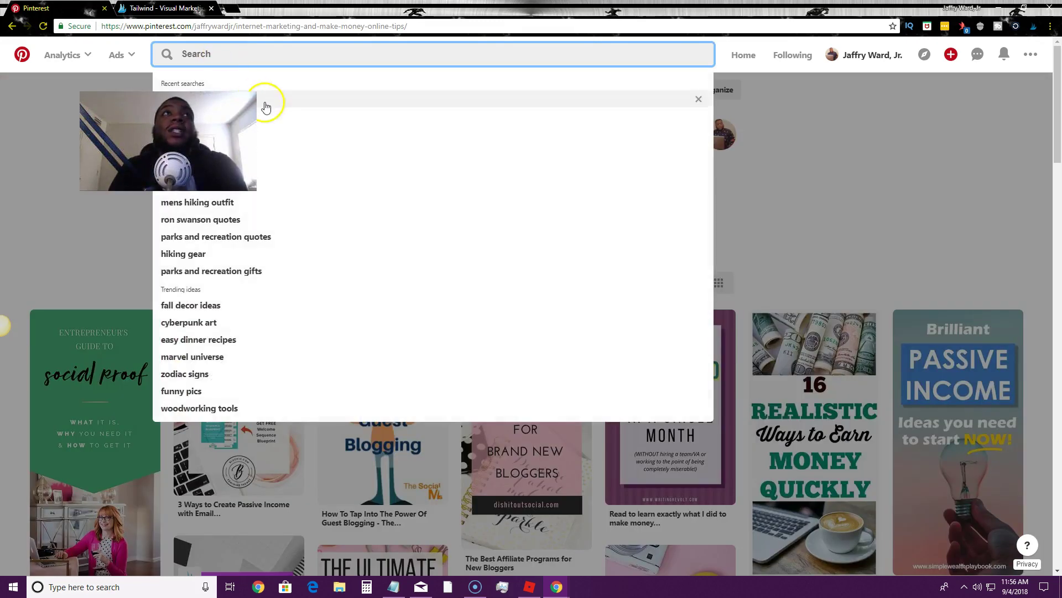
{"action": "left_click", "coordinate": [266, 103]}
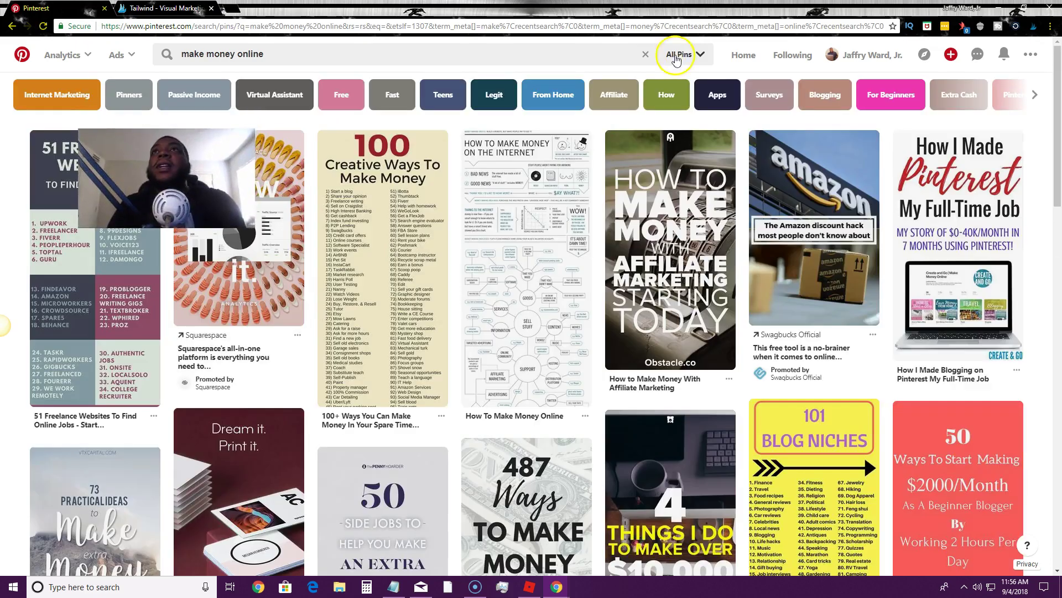
{"action": "left_click", "coordinate": [678, 54]}
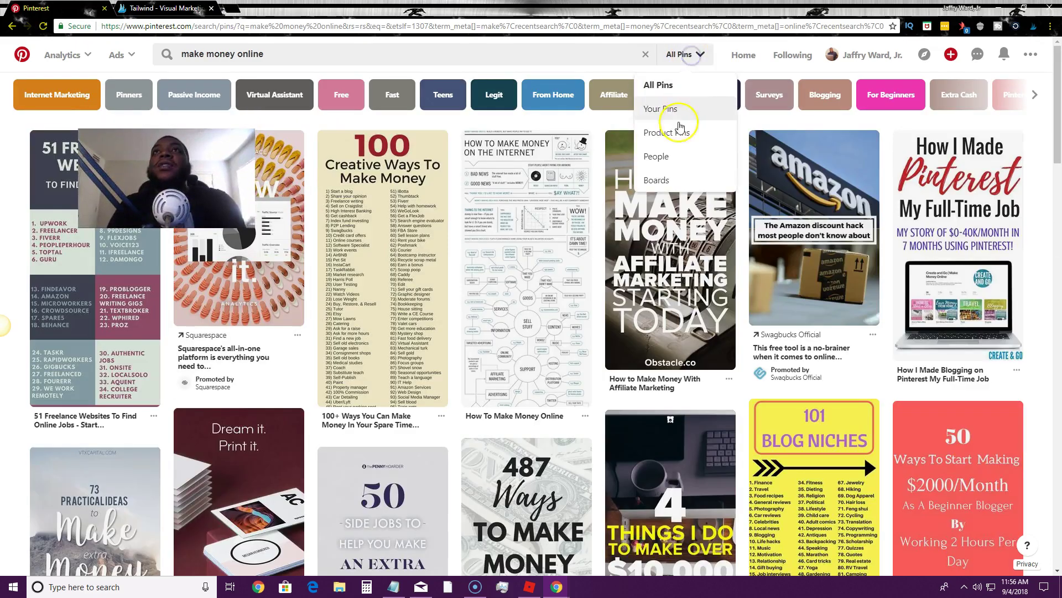
{"action": "left_click", "coordinate": [683, 185]}
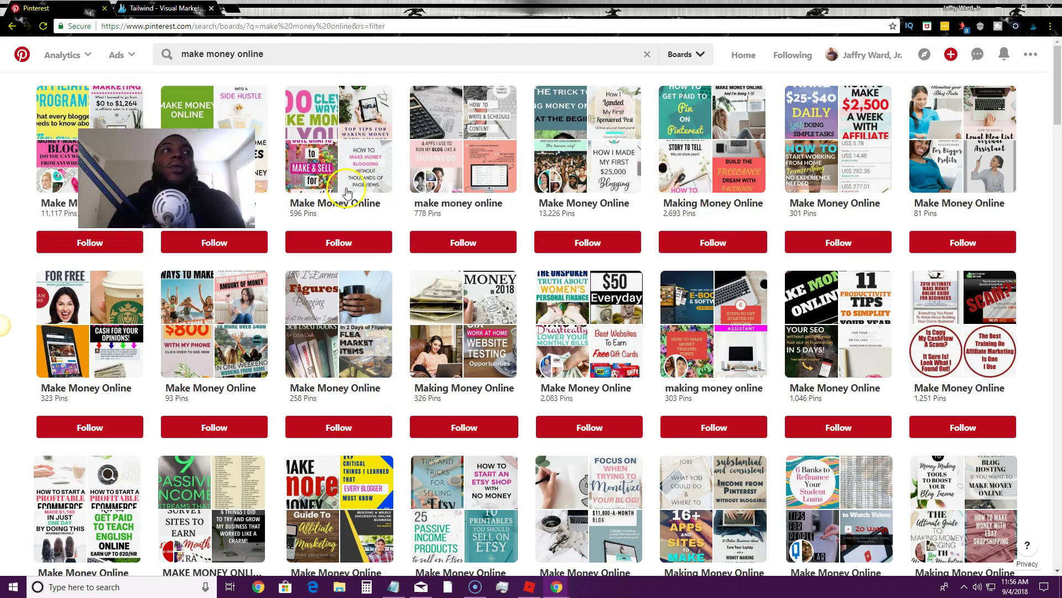
Return to your own profile page and delete the Mixer e-mail from its desktop notification
{"action": "left_click", "coordinate": [869, 54]}
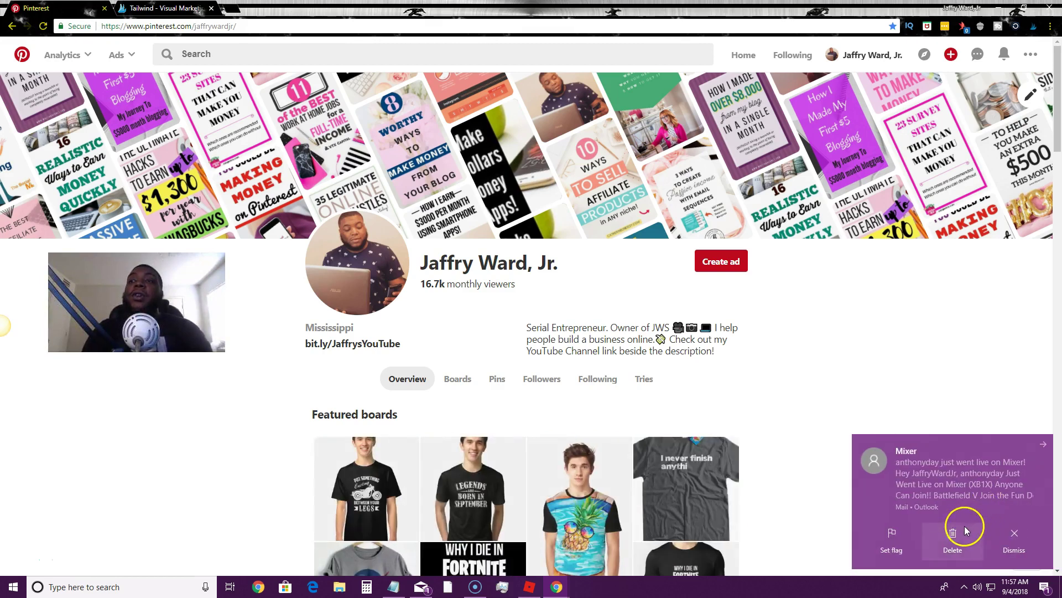
{"action": "left_click", "coordinate": [965, 529]}
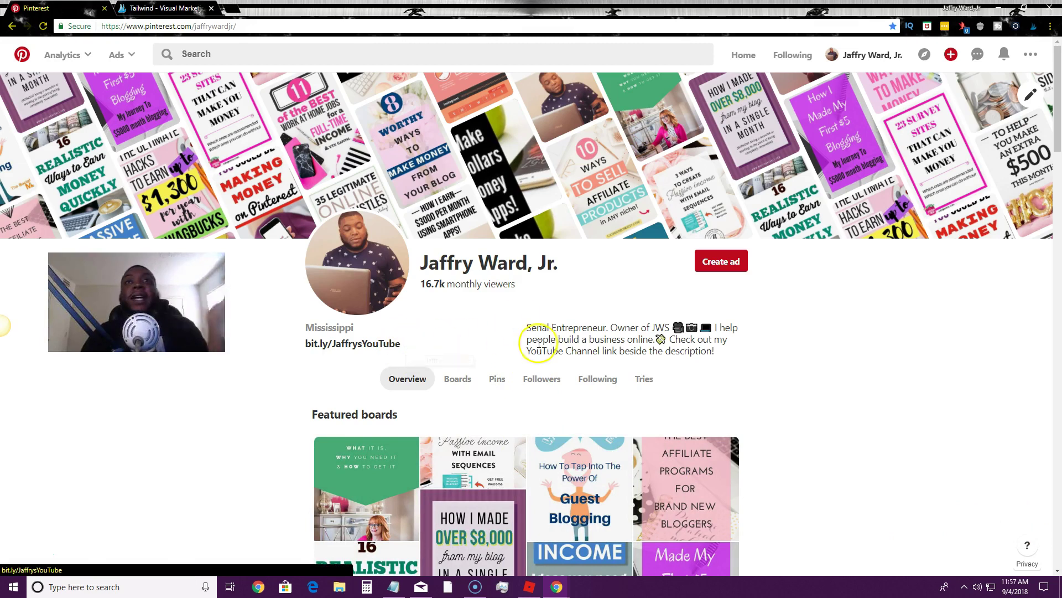
{"action": "left_click_drag", "start_coordinate": [440, 286], "coordinate": [467, 289]}
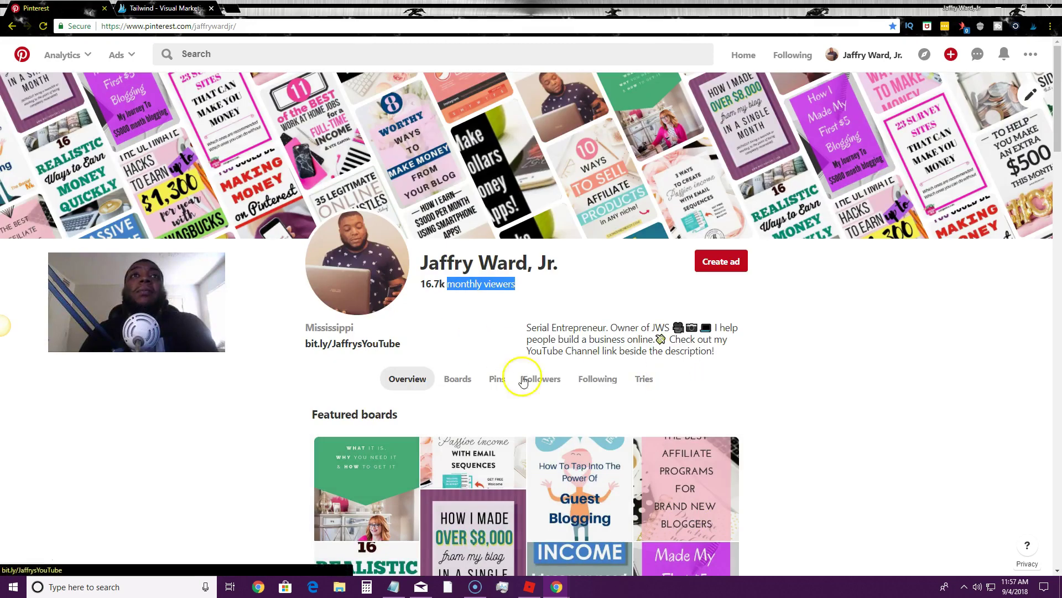
{"action": "scroll", "coordinate": [836, 407], "scroll_direction": "down", "scroll_amount": 10}
{"action": "scroll", "coordinate": [835, 407], "scroll_direction": "up", "scroll_amount": 6}
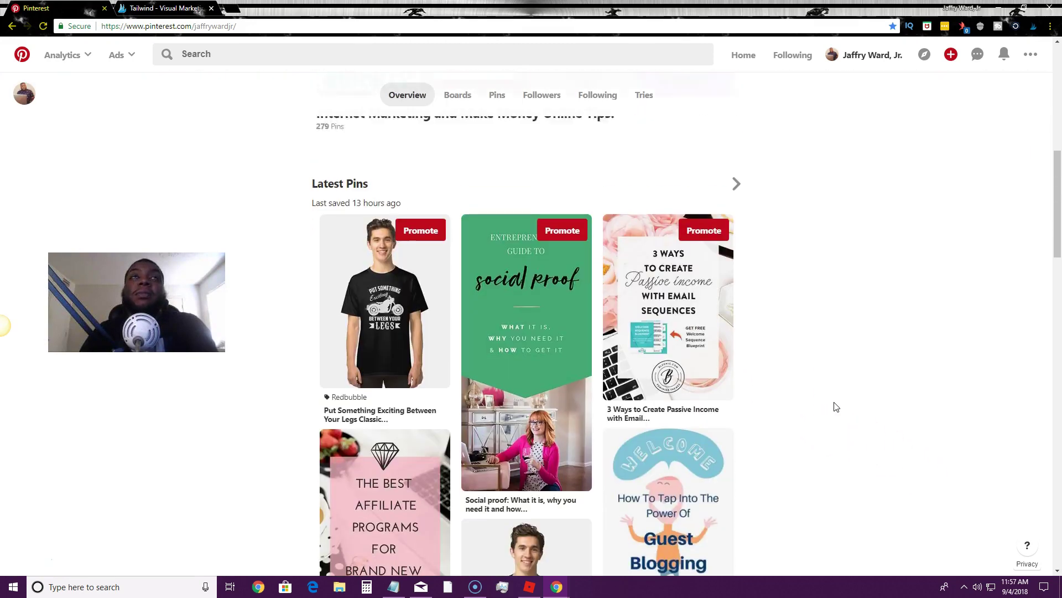
{"action": "scroll", "coordinate": [836, 407], "scroll_direction": "up", "scroll_amount": 4}
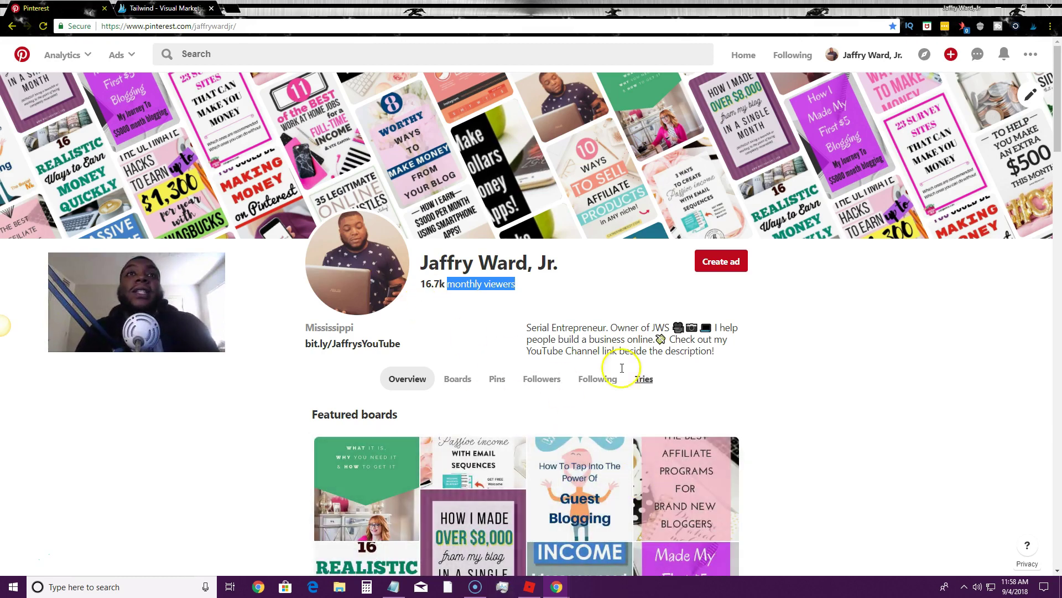
View the latest pin "Social proof: What it is, why you need it and how to get it" and return to the profile overview
{"action": "scroll", "coordinate": [622, 368], "scroll_direction": "down", "scroll_amount": 15}
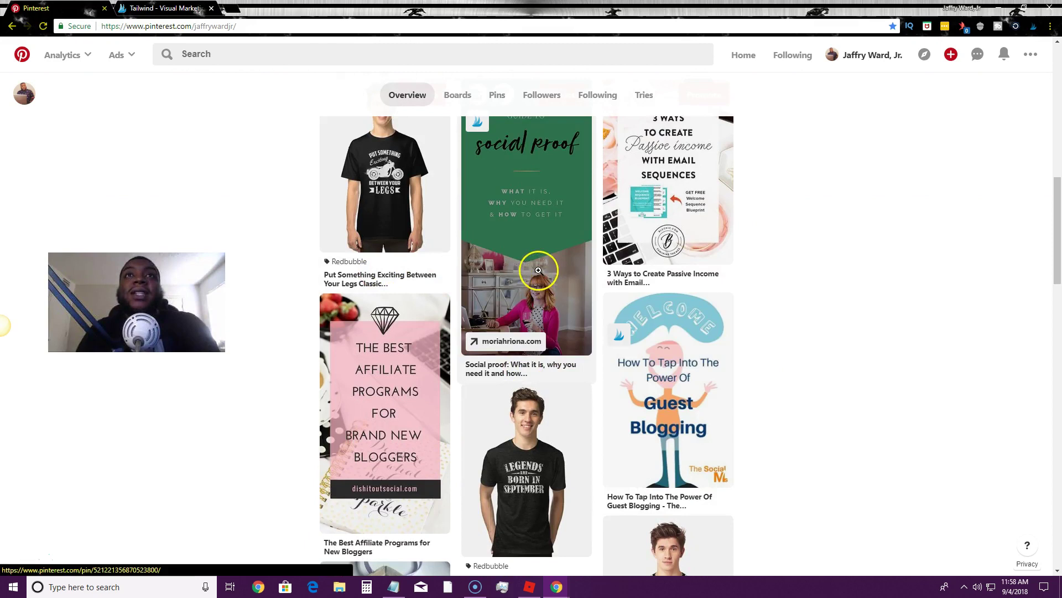
{"action": "left_click", "coordinate": [539, 270]}
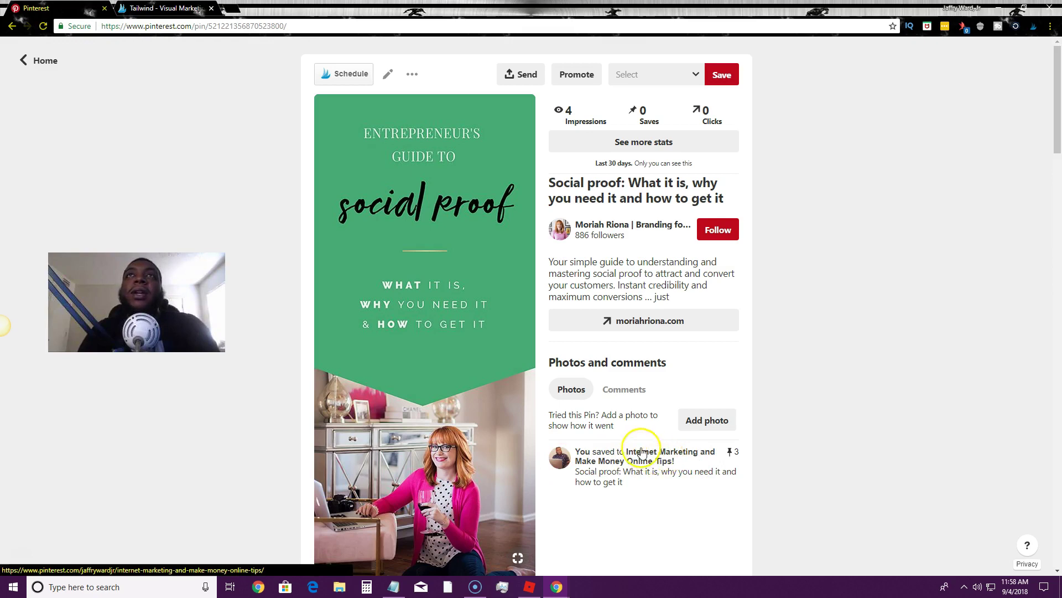
{"action": "left_click", "coordinate": [35, 61]}
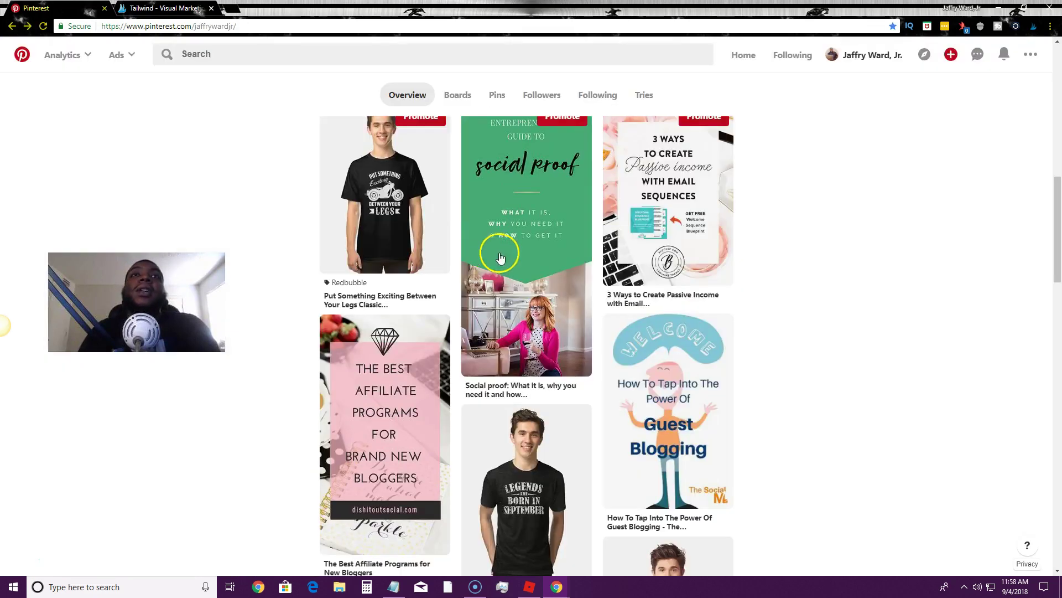
{"action": "scroll", "coordinate": [802, 321], "scroll_direction": "up", "scroll_amount": 1}
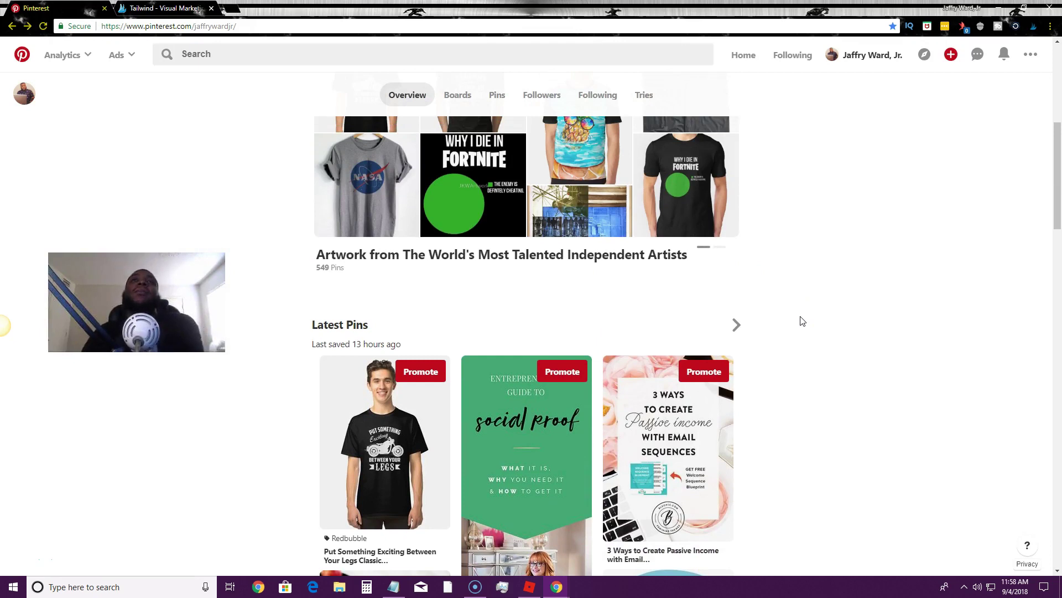
{"action": "scroll", "coordinate": [803, 321], "scroll_direction": "up", "scroll_amount": 6}
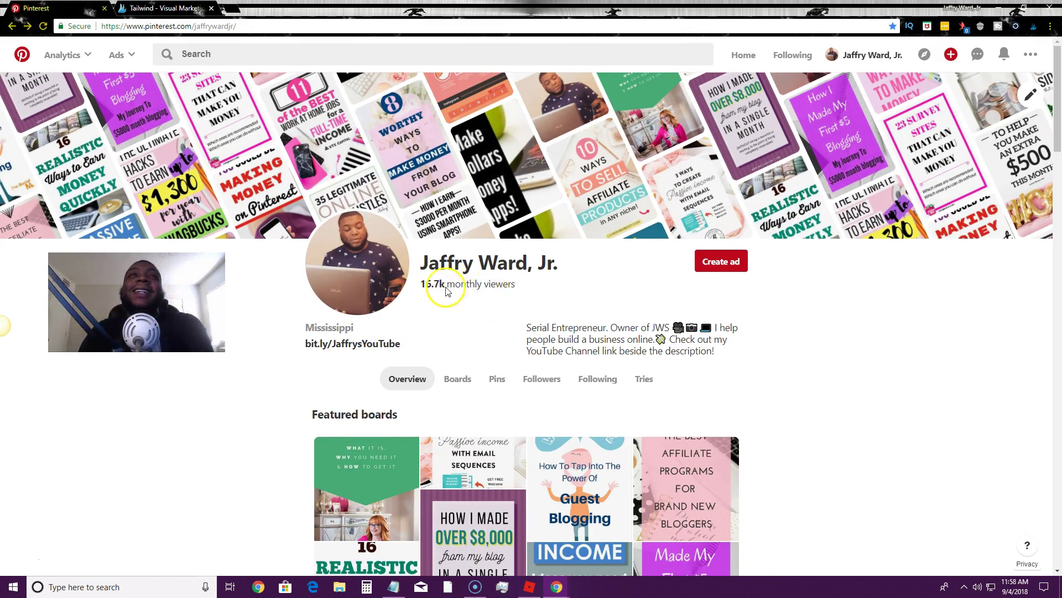
Glance at the Tailwind queue, return to Pinterest and search for "make money online"
{"action": "key", "text": "ctrl+Tab"}
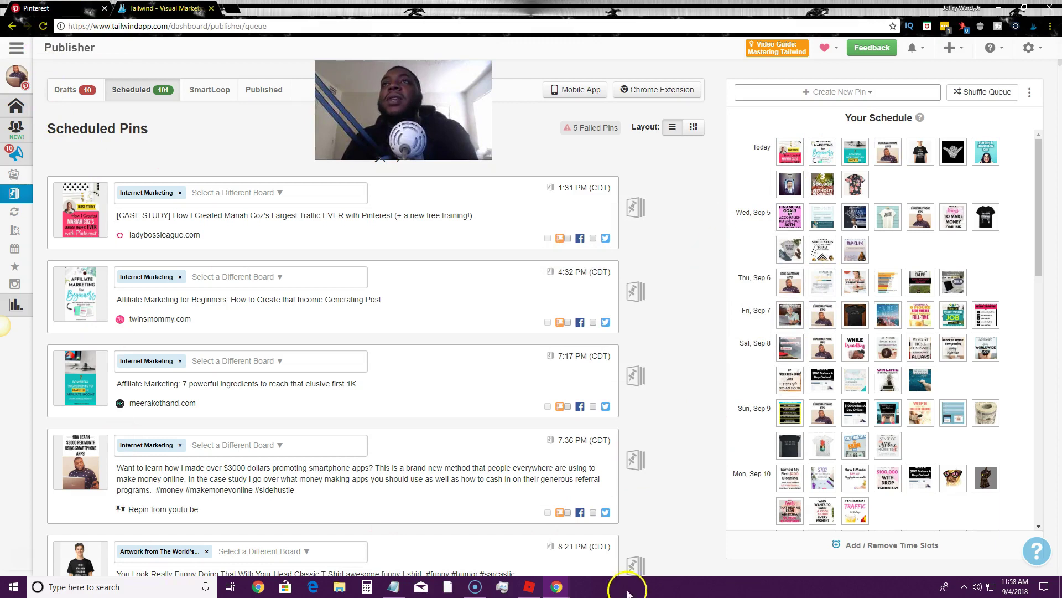
{"action": "left_click", "coordinate": [30, 8]}
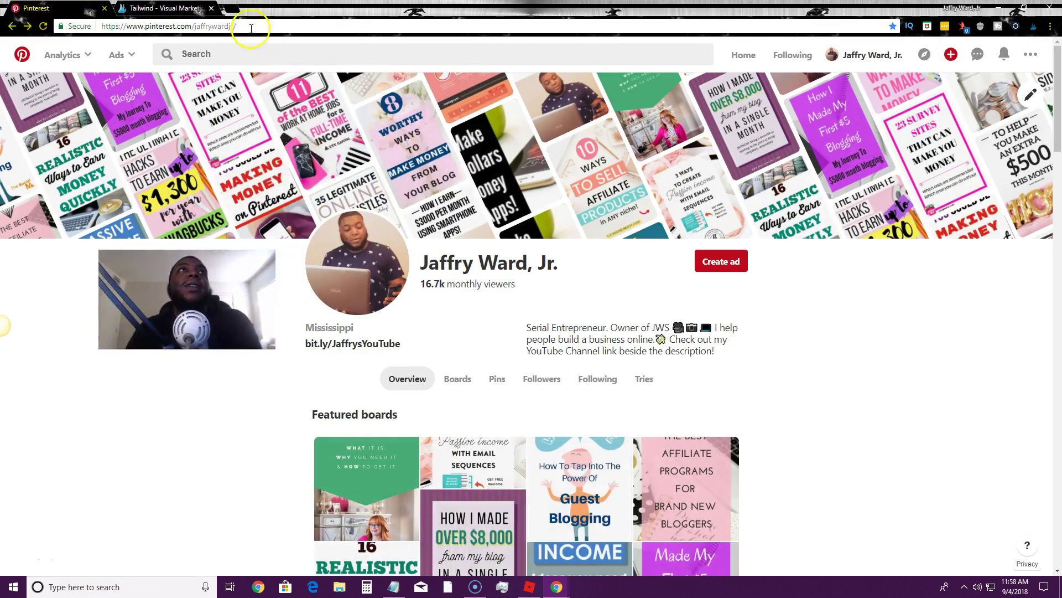
{"action": "left_click", "coordinate": [254, 51]}
{"action": "left_click", "coordinate": [241, 98]}
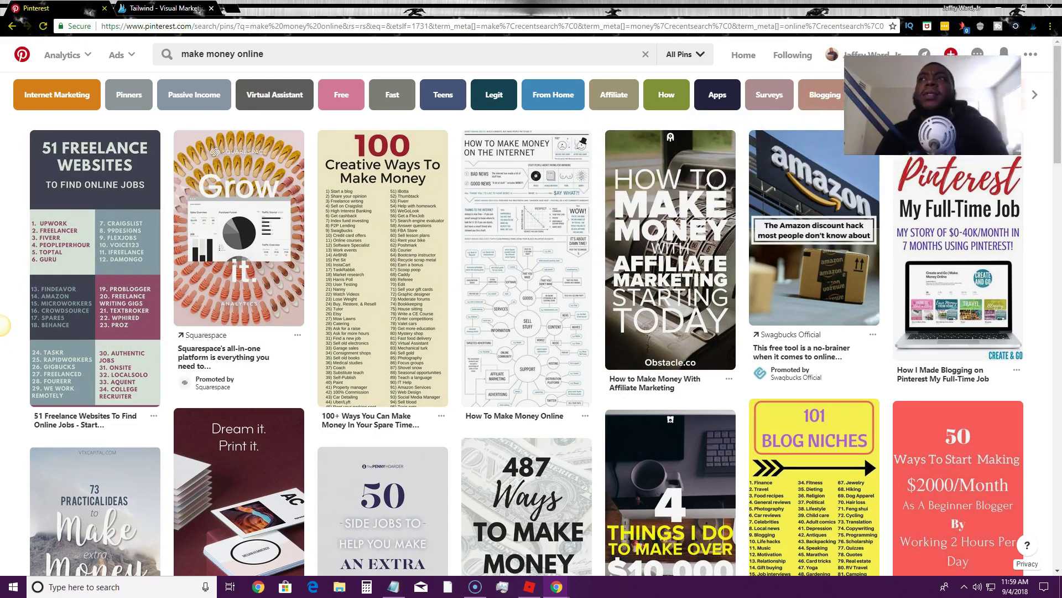
Open the pin "Making Money Online: What I Do to Make $50,000 a Month From Home" from the results and look it over
{"action": "scroll", "coordinate": [499, 394], "scroll_direction": "down", "scroll_amount": 5}
{"action": "left_click", "coordinate": [644, 429]}
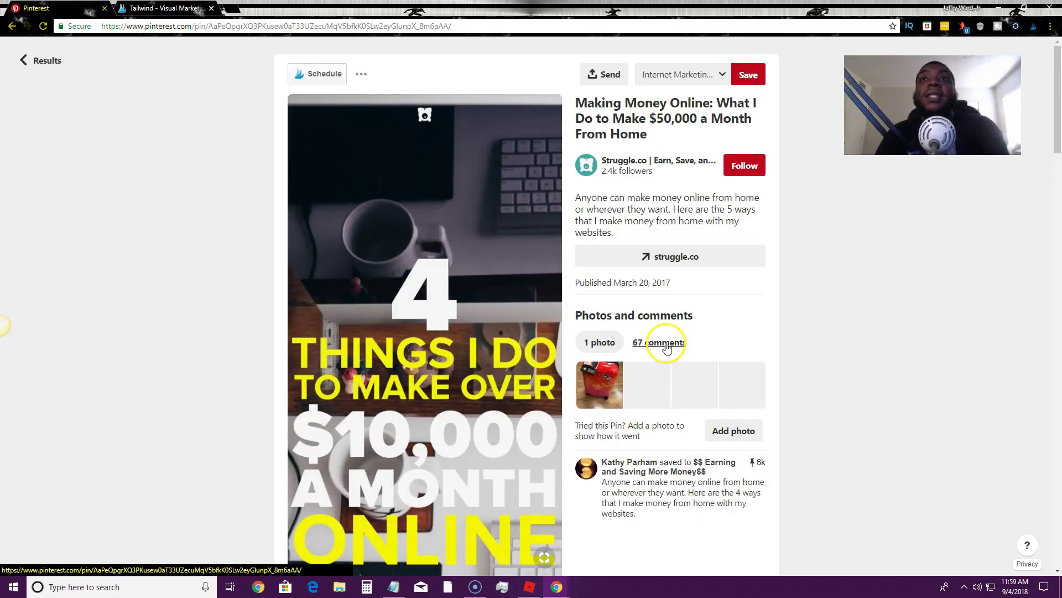
{"action": "scroll", "coordinate": [420, 487], "scroll_direction": "down", "scroll_amount": 5}
{"action": "scroll", "coordinate": [420, 498], "scroll_direction": "up", "scroll_amount": 5}
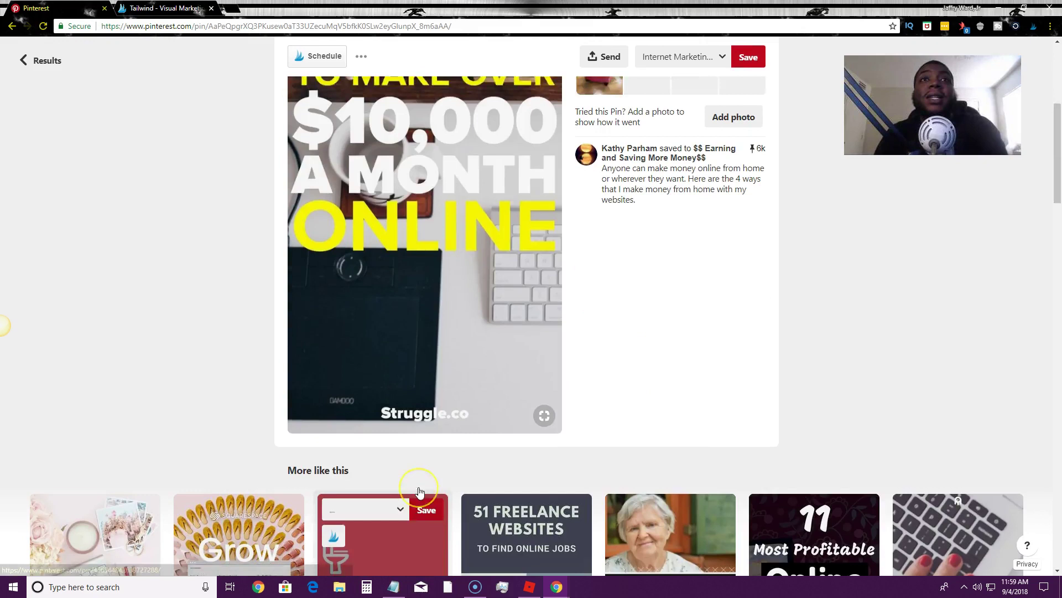
{"action": "scroll", "coordinate": [420, 491], "scroll_direction": "down", "scroll_amount": 1}
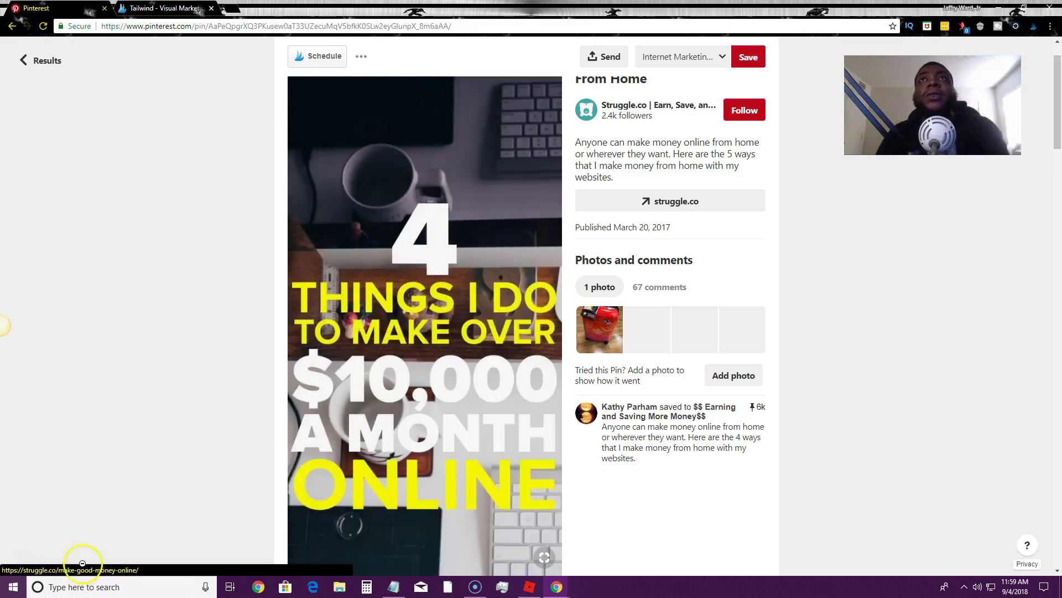
Schedule the opened pin through Tailwind, assigning it to the Internet Marketing board and adding it to the queue
{"action": "left_click", "coordinate": [318, 56]}
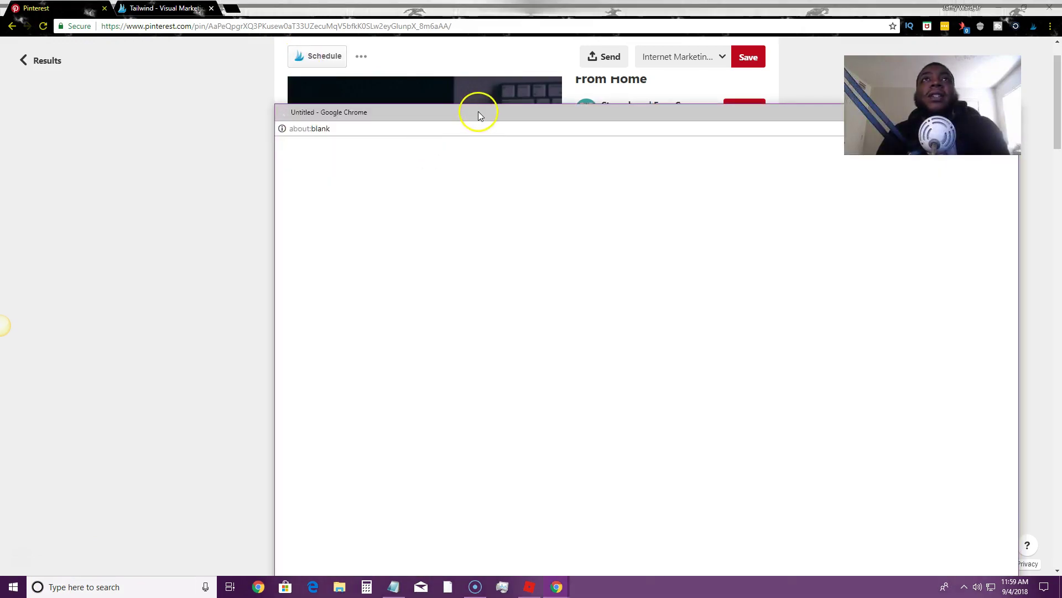
{"action": "left_click_drag", "start_coordinate": [479, 112], "coordinate": [364, 68]}
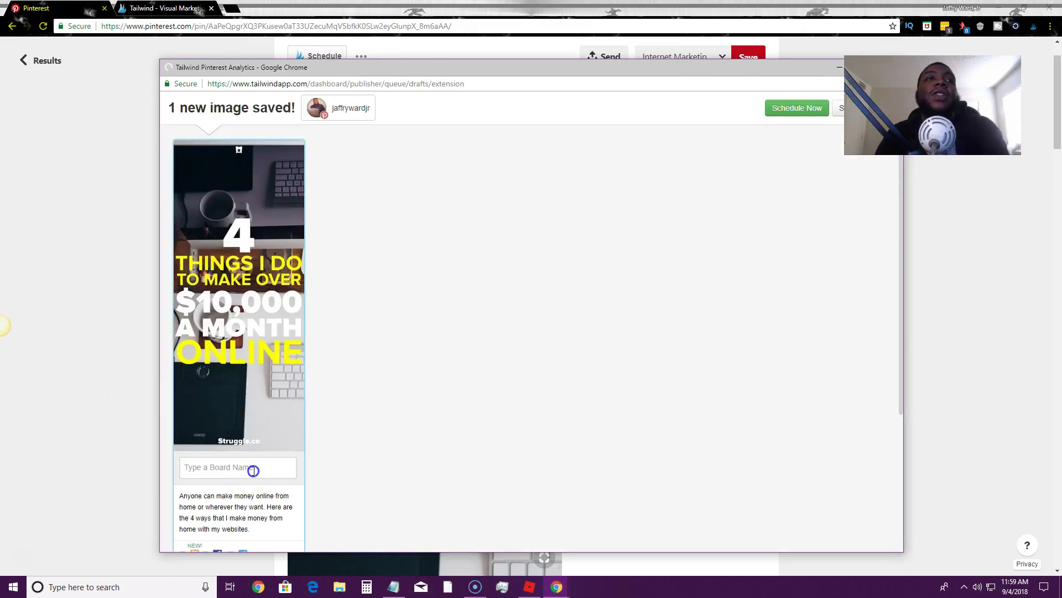
{"action": "left_click", "coordinate": [254, 469]}
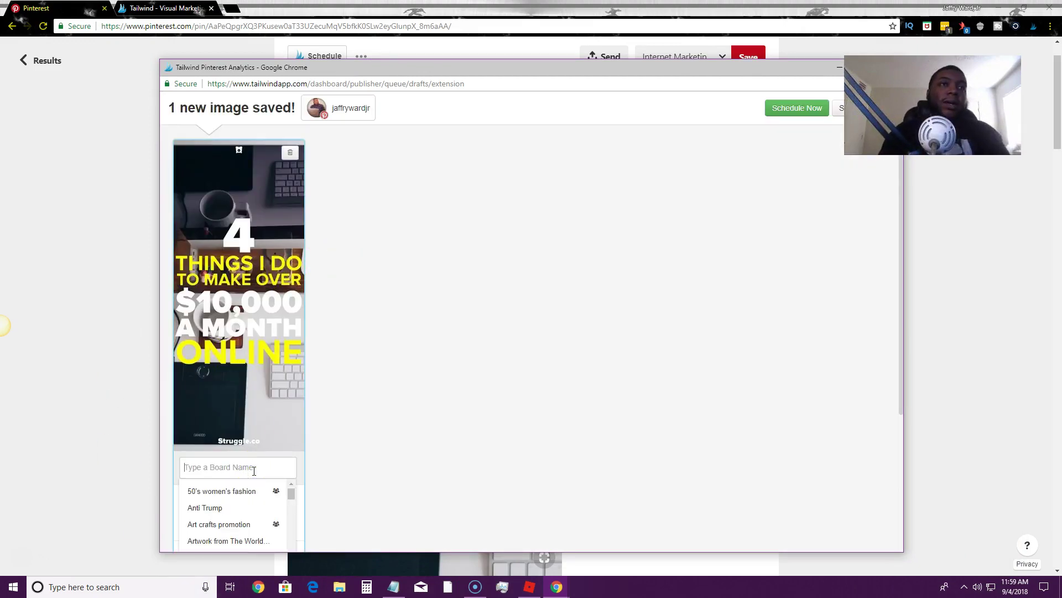
{"action": "type", "text": "Int"}
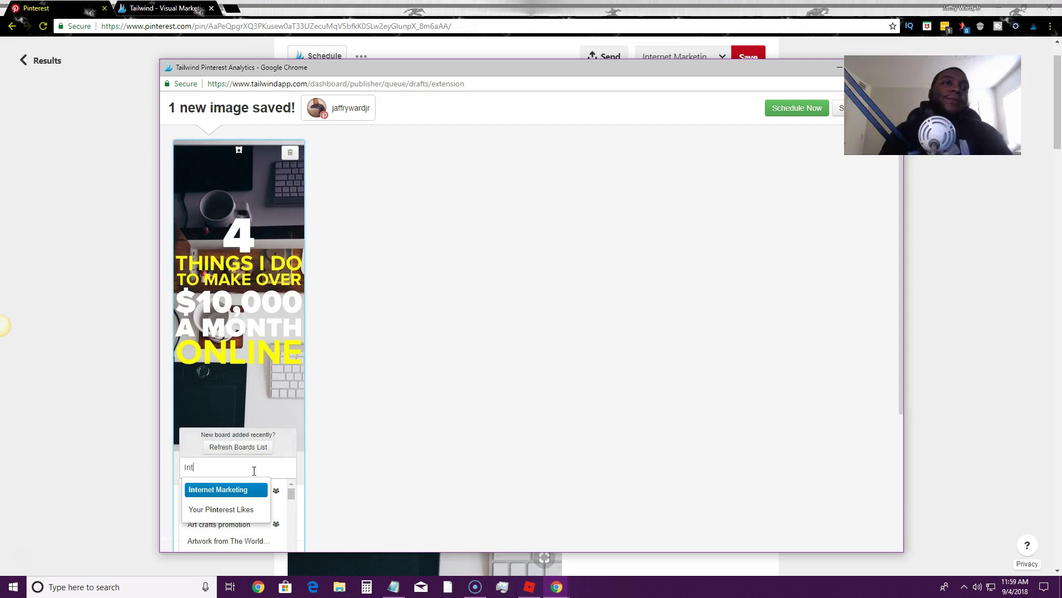
{"action": "left_click", "coordinate": [215, 489]}
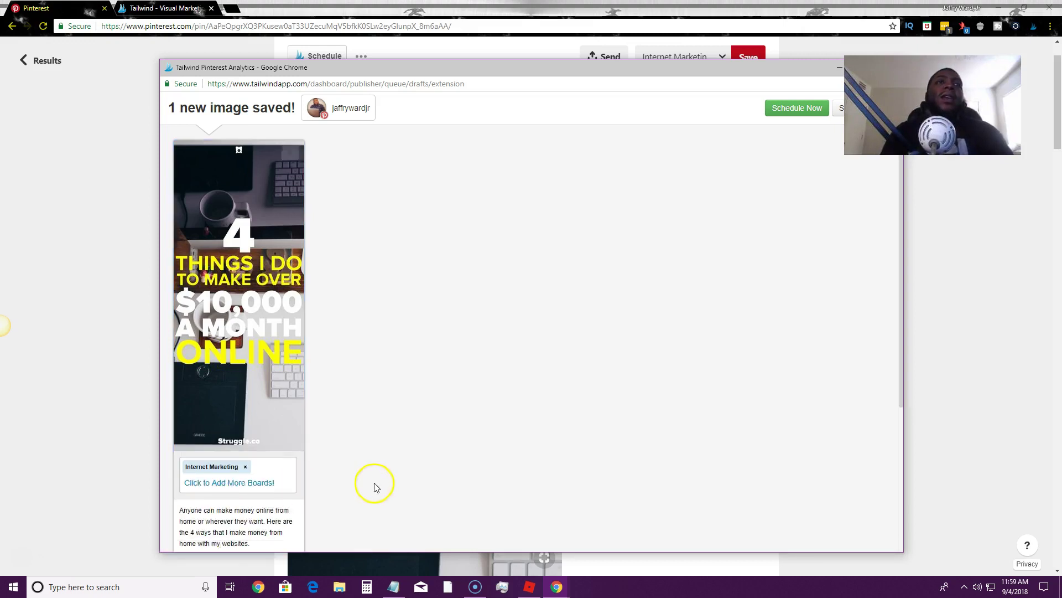
{"action": "scroll", "coordinate": [374, 487], "scroll_direction": "down", "scroll_amount": 4}
{"action": "left_click", "coordinate": [264, 429]}
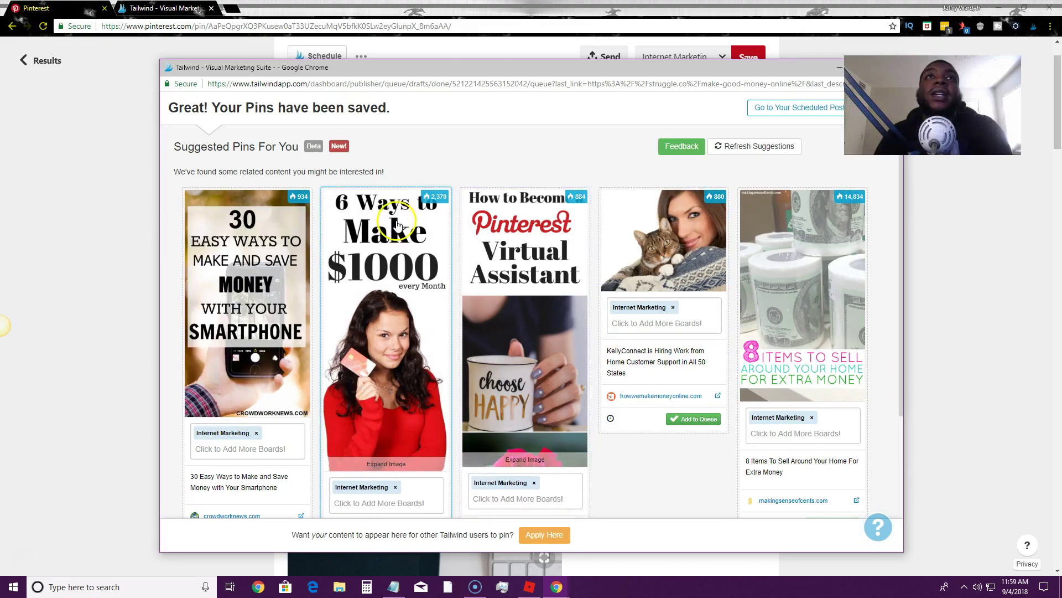
Compare the popularity of the suggested pins and add "8 Items To Sell Around Your Home For Extra Money" to the queue
{"action": "mouse_move", "coordinate": [430, 202]}
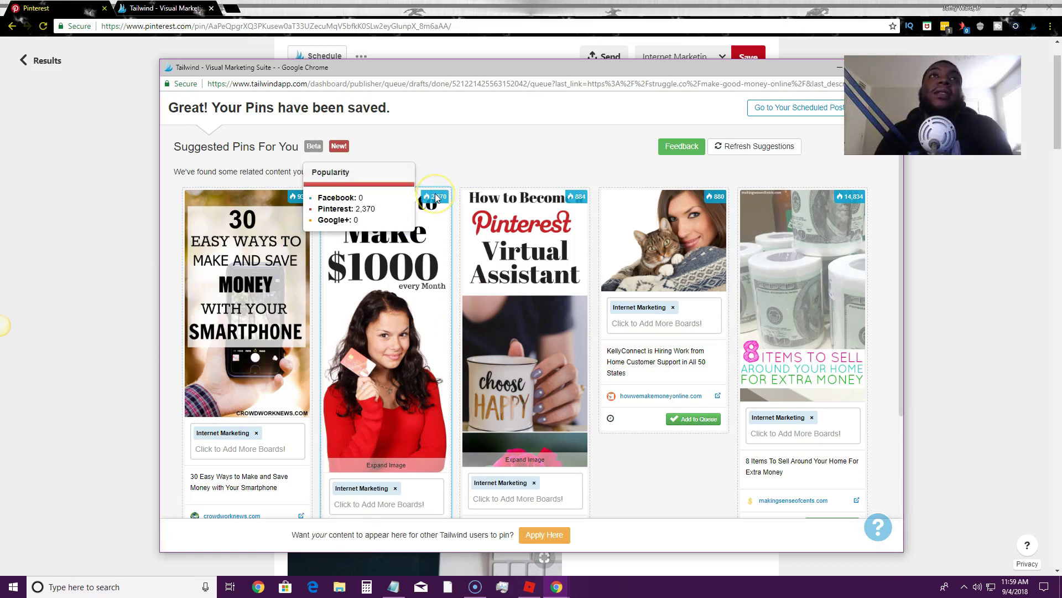
{"action": "mouse_move", "coordinate": [307, 200]}
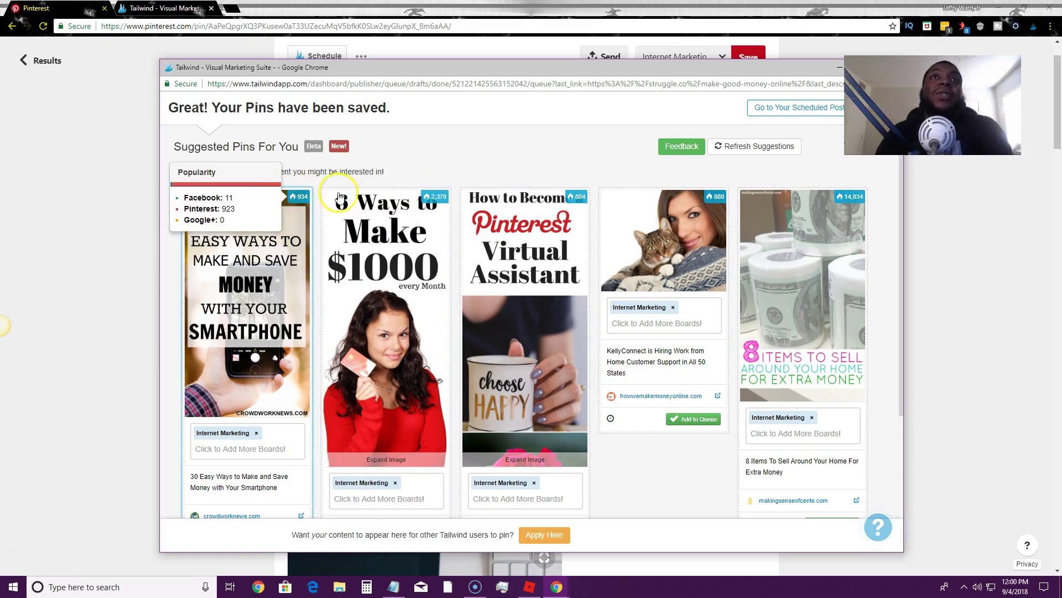
{"action": "mouse_move", "coordinate": [702, 199]}
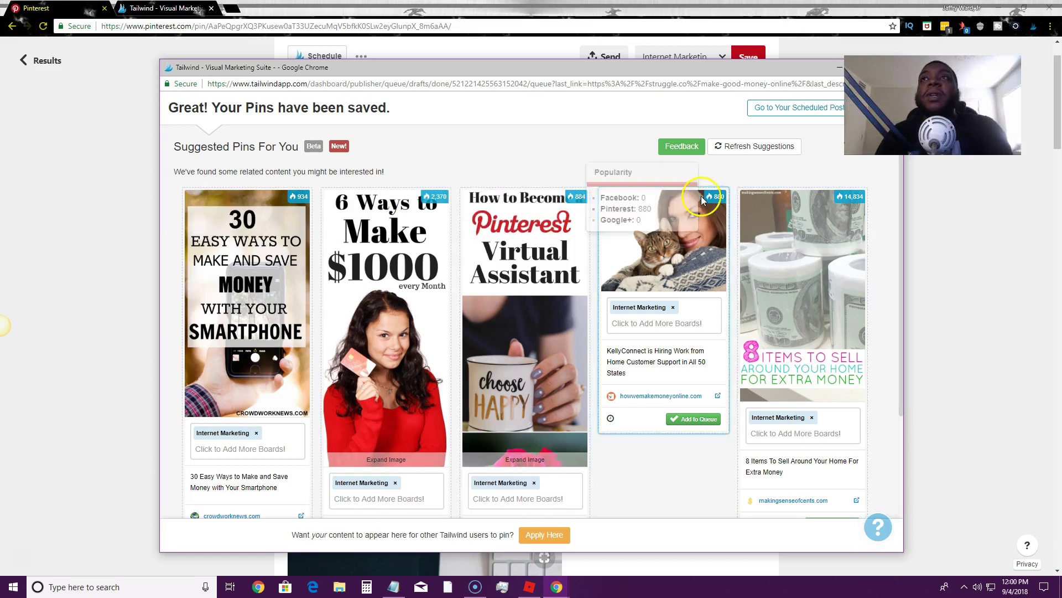
{"action": "mouse_move", "coordinate": [846, 197]}
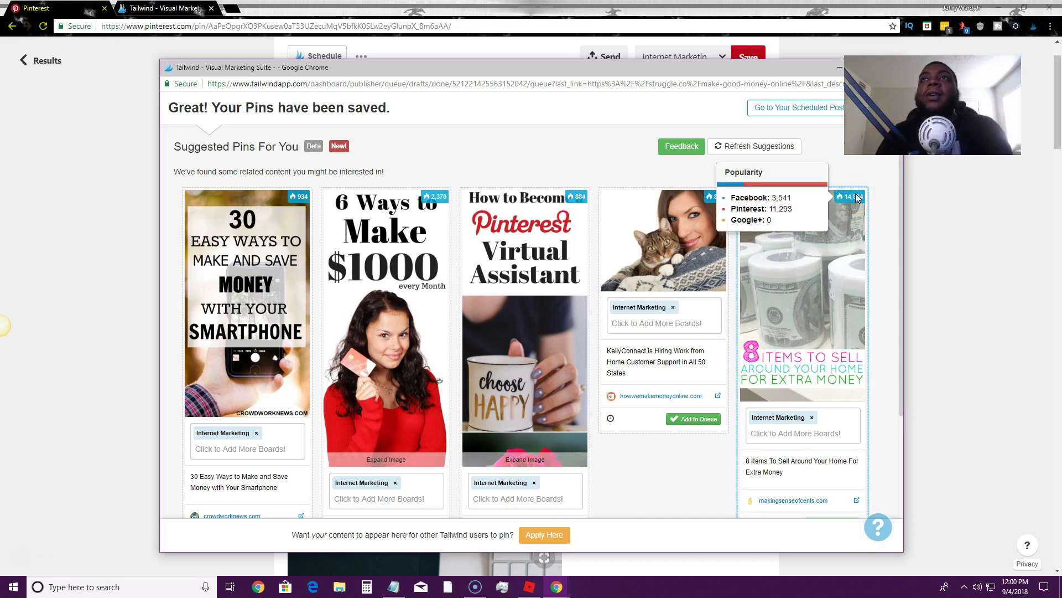
{"action": "scroll", "coordinate": [814, 382], "scroll_direction": "down", "scroll_amount": 3}
{"action": "left_click", "coordinate": [815, 386]}
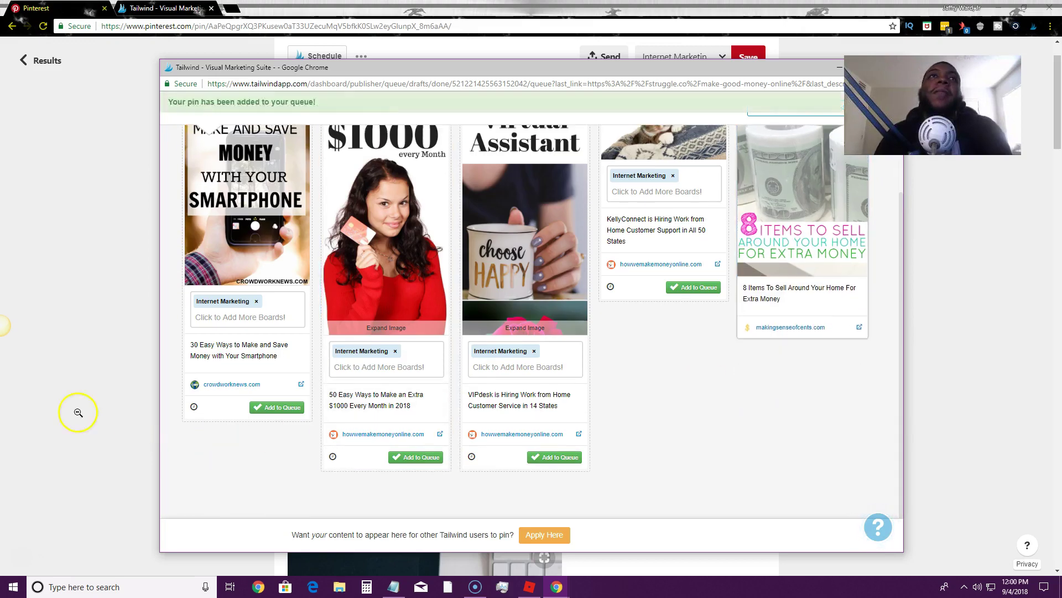
Queue the suggestions "50 Easy Ways to Make an Extra $1000 Every Month in 2018" and "30 Easy Ways to Make and Save Money with Your Smartphone", closing the window
{"action": "scroll", "coordinate": [177, 390], "scroll_direction": "up", "scroll_amount": 3}
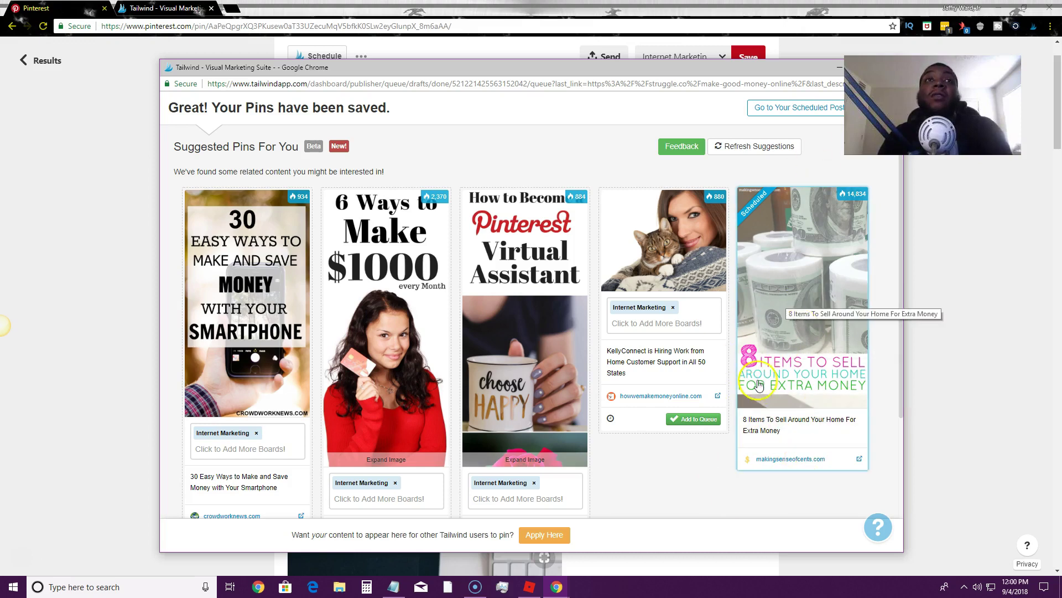
{"action": "scroll", "coordinate": [841, 416], "scroll_direction": "down", "scroll_amount": 2}
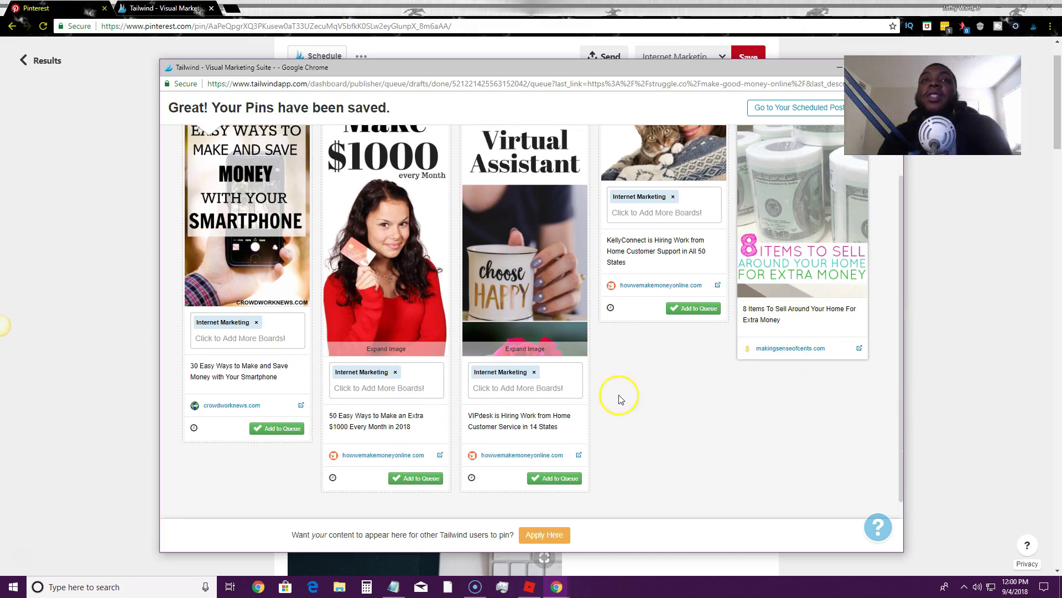
{"action": "left_click", "coordinate": [423, 485]}
{"action": "left_click", "coordinate": [280, 429]}
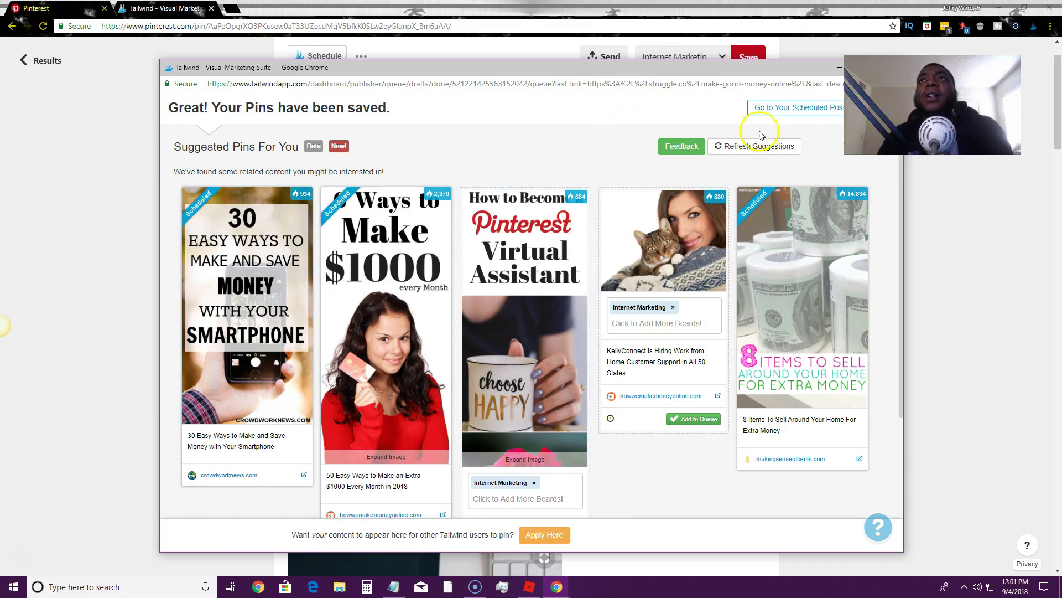
{"action": "left_click", "coordinate": [773, 71]}
{"action": "left_click_drag", "start_coordinate": [773, 72], "coordinate": [602, 70]}
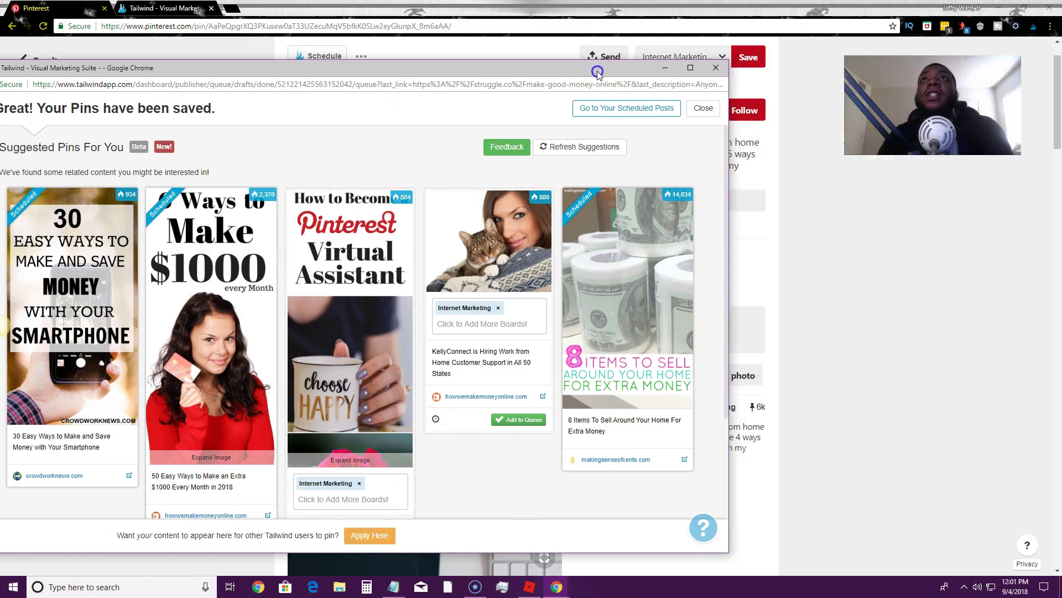
{"action": "left_click", "coordinate": [714, 68]}
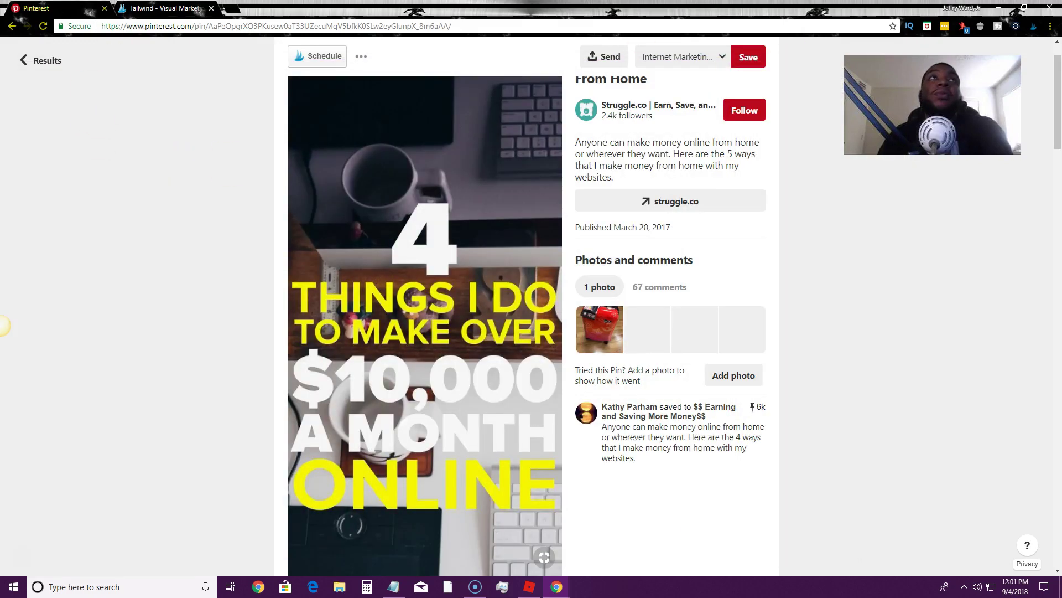
Switch to Tailwind's Publisher and review the upcoming schedule, covering both the filled days and the empty time slots
{"action": "key", "text": "ctrl+Tab"}
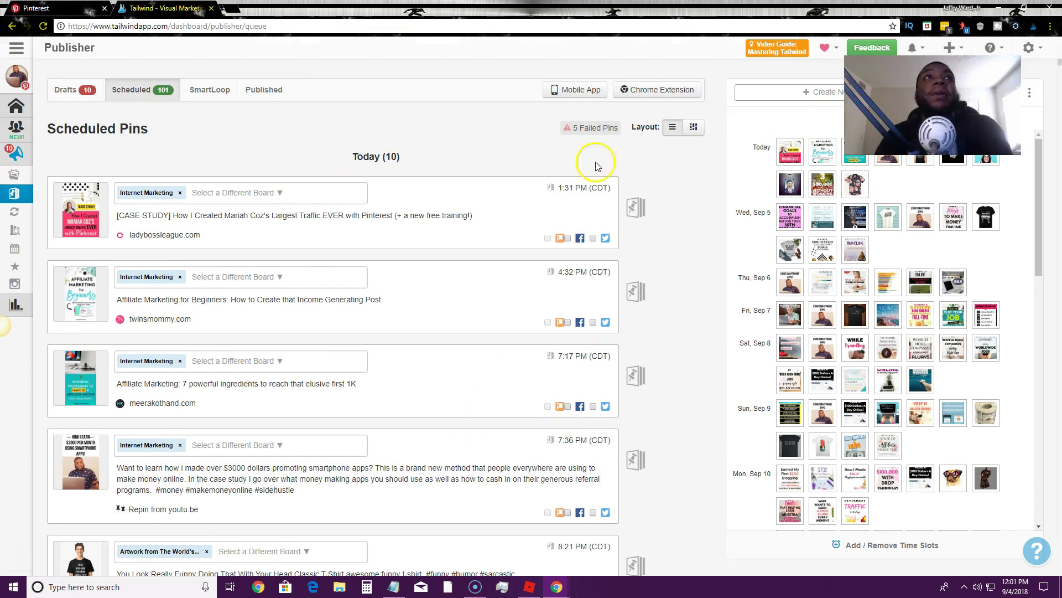
{"action": "mouse_move", "coordinate": [984, 221]}
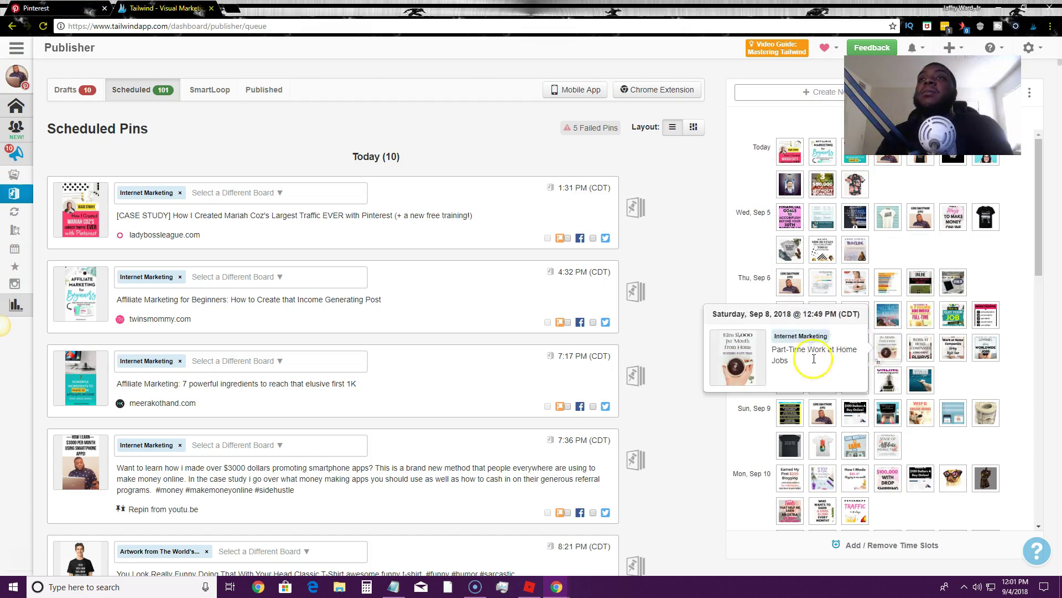
{"action": "scroll", "coordinate": [743, 301], "scroll_direction": "down", "scroll_amount": 4}
{"action": "mouse_move", "coordinate": [702, 308]}
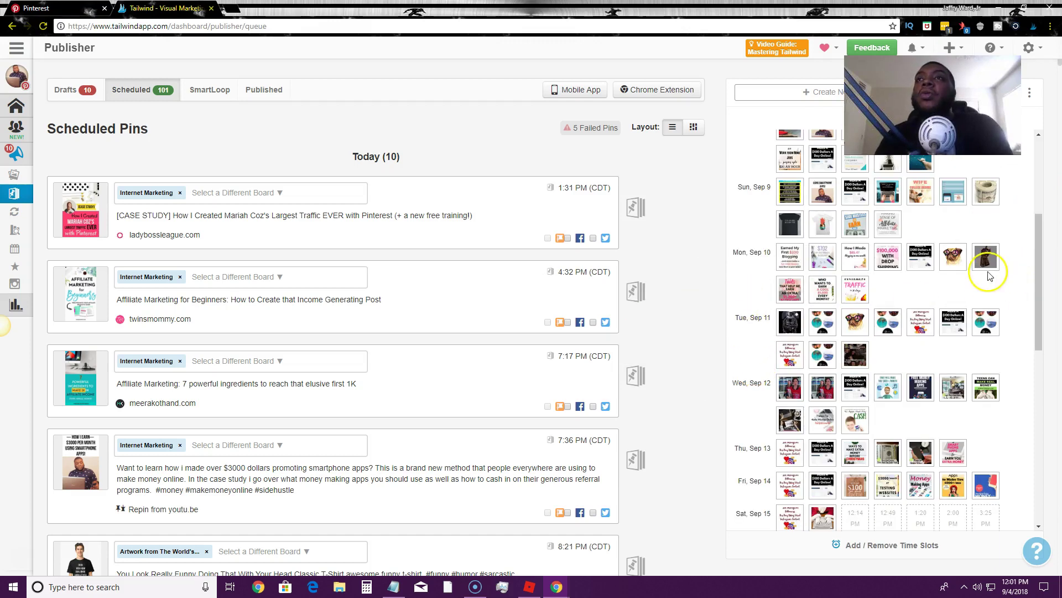
{"action": "scroll", "coordinate": [986, 280], "scroll_direction": "down", "scroll_amount": 6}
{"action": "scroll", "coordinate": [987, 285], "scroll_direction": "down", "scroll_amount": 2}
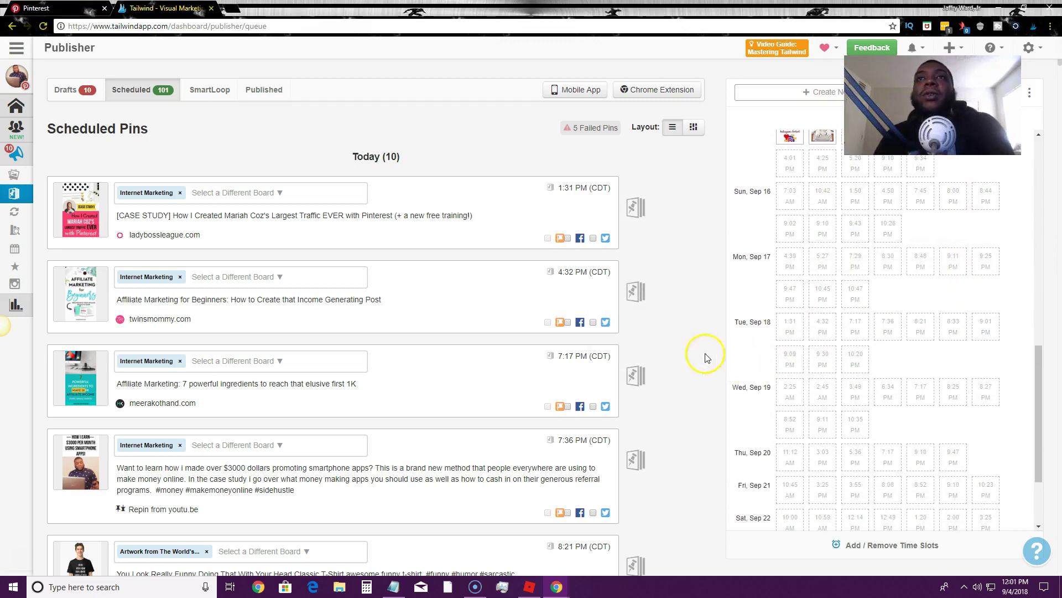
View the weekly summary of repins and followers, and open the Profile Performance insights
{"action": "mouse_move", "coordinate": [22, 155]}
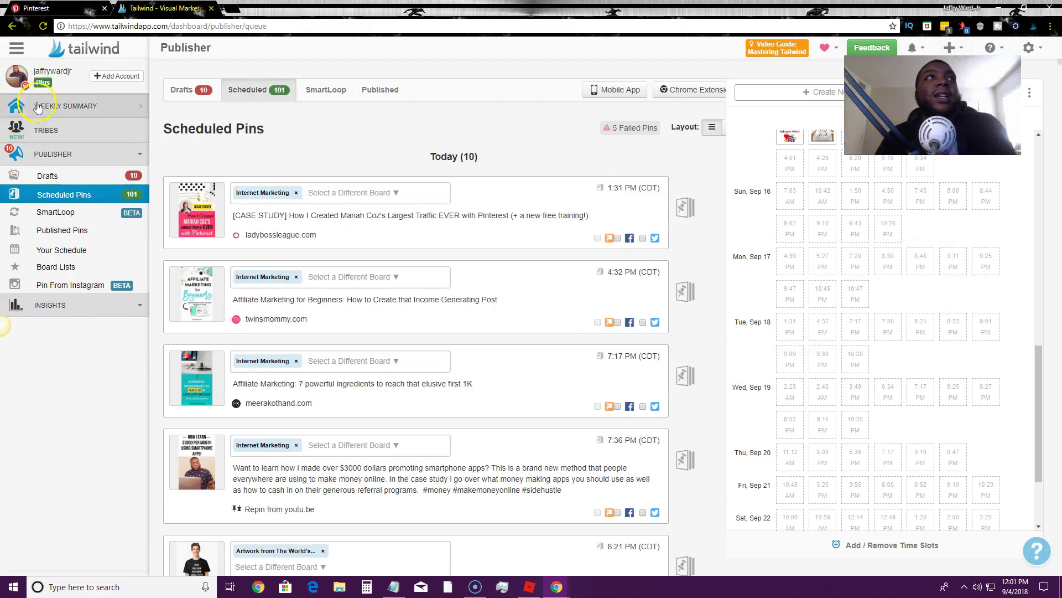
{"action": "left_click", "coordinate": [74, 109]}
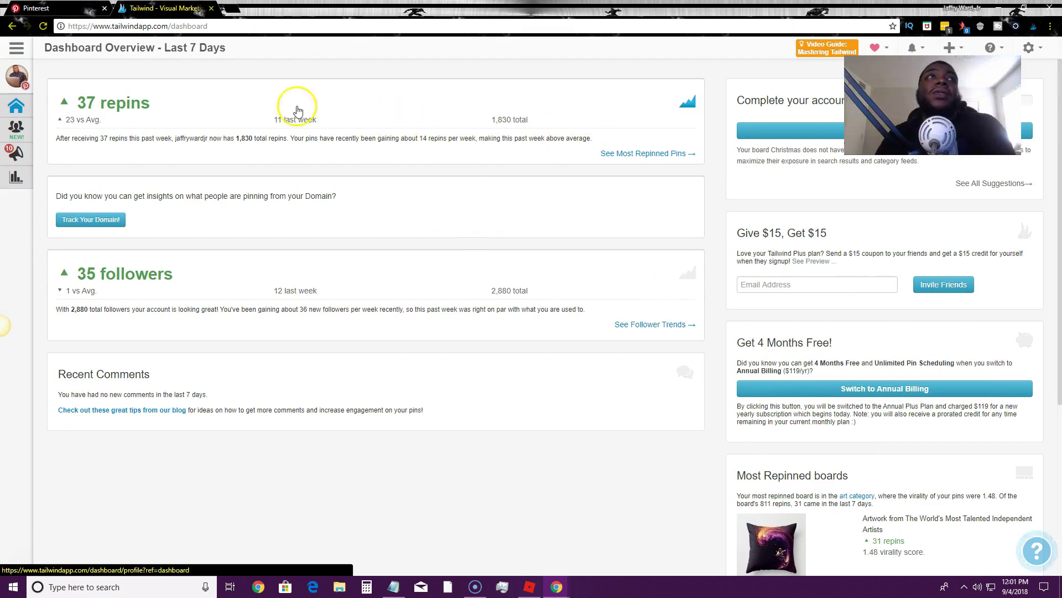
{"action": "mouse_move", "coordinate": [33, 161]}
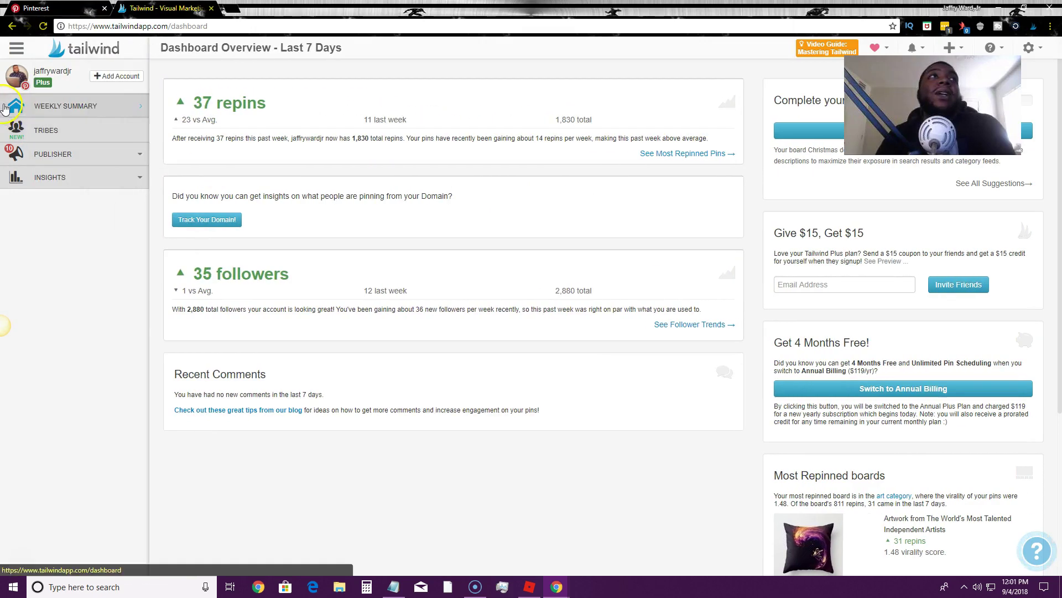
{"action": "left_click", "coordinate": [51, 178]}
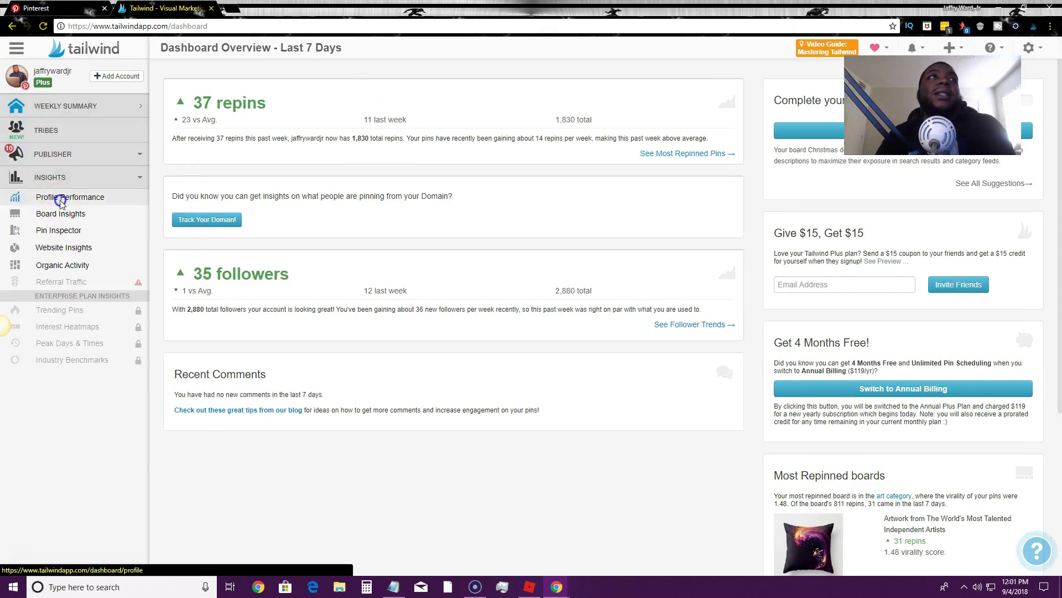
{"action": "left_click", "coordinate": [64, 197]}
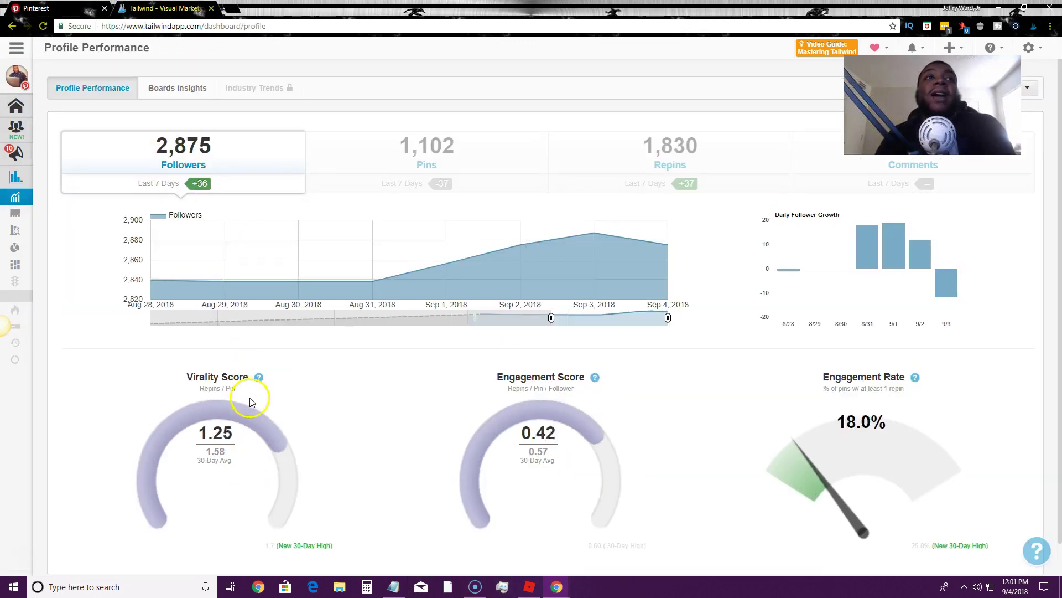
Examine the Virality Score, Engagement Score and Engagement Rate, and show the Repins trend on the profile chart
{"action": "scroll", "coordinate": [260, 376], "scroll_direction": "down", "scroll_amount": 1}
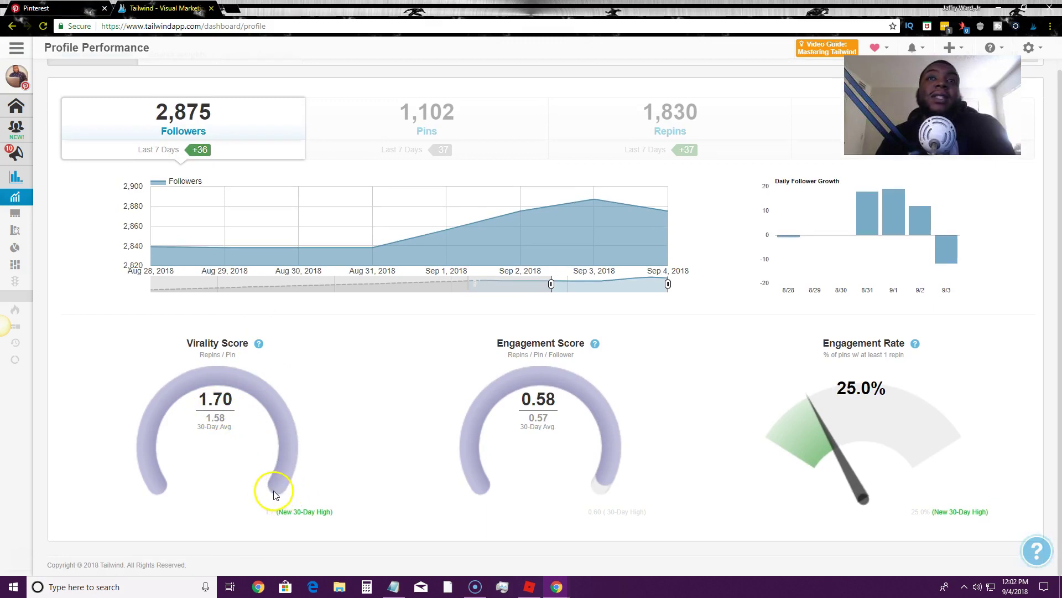
{"action": "mouse_move", "coordinate": [258, 344]}
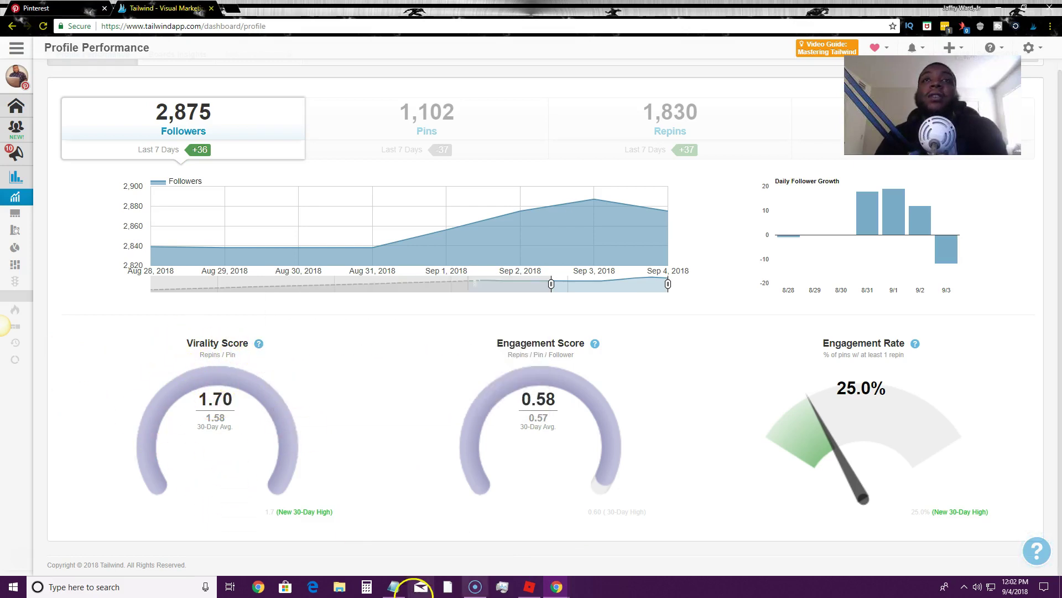
{"action": "mouse_move", "coordinate": [596, 349]}
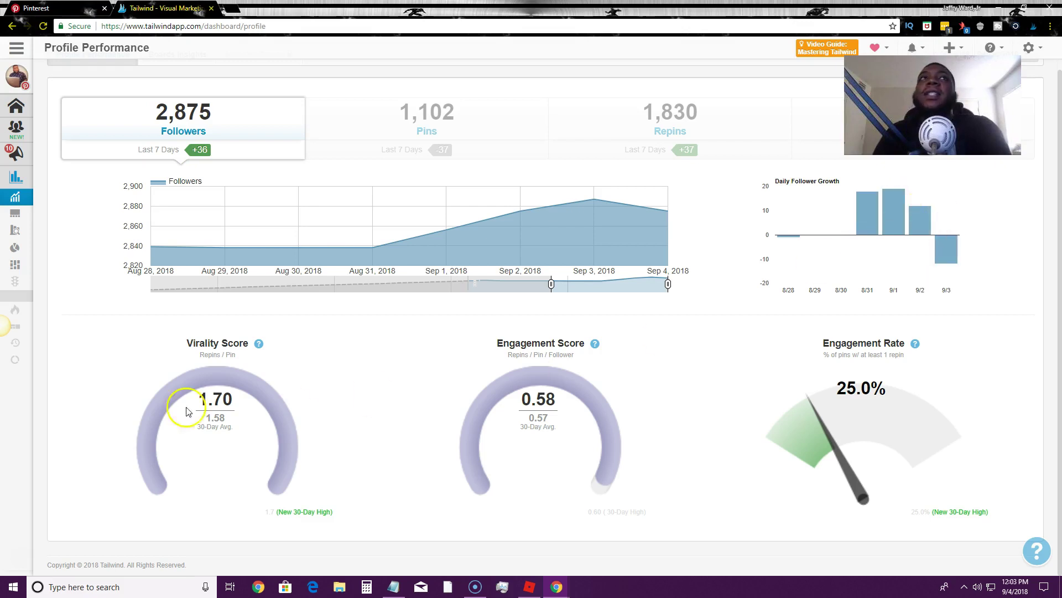
{"action": "scroll", "coordinate": [343, 221], "scroll_direction": "up", "scroll_amount": 1}
{"action": "left_click", "coordinate": [666, 163]}
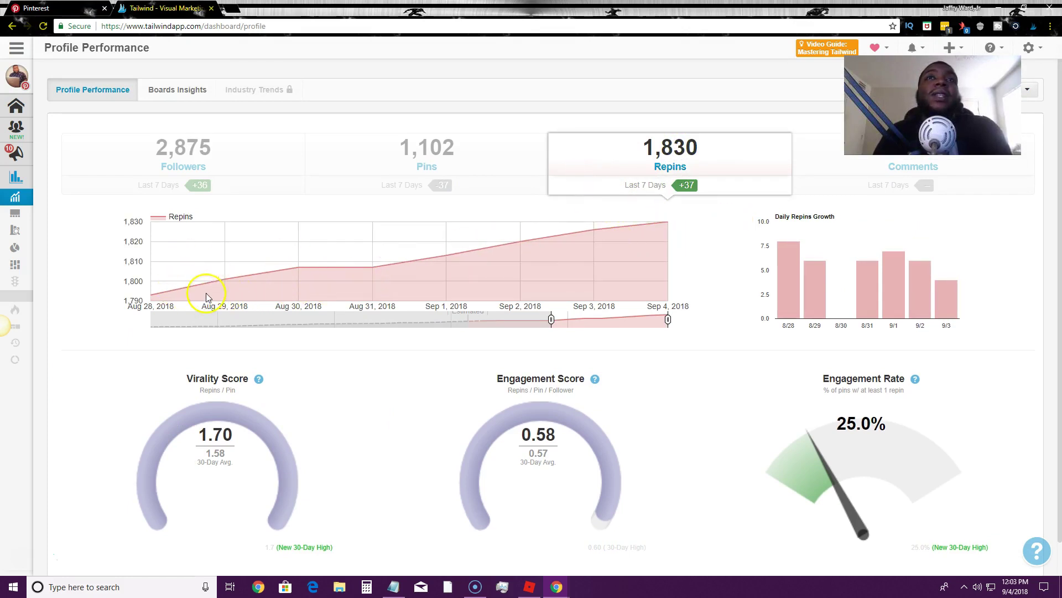
Inspect the Aug 28, 2018 point on the Repins chart, and show the Followers trend on the profile chart
{"action": "mouse_move", "coordinate": [153, 299]}
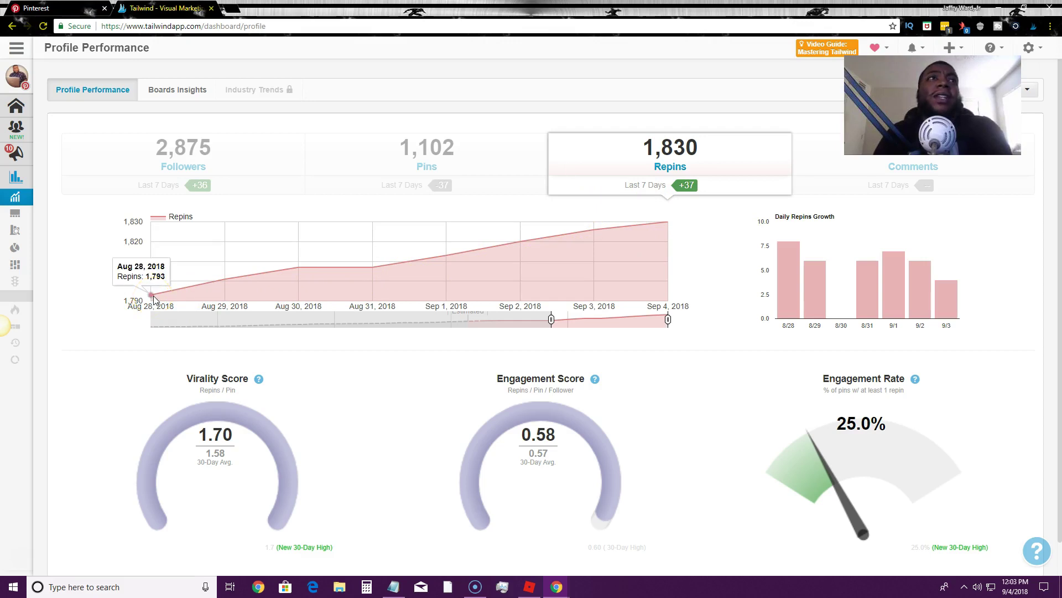
{"action": "left_click", "coordinate": [176, 299]}
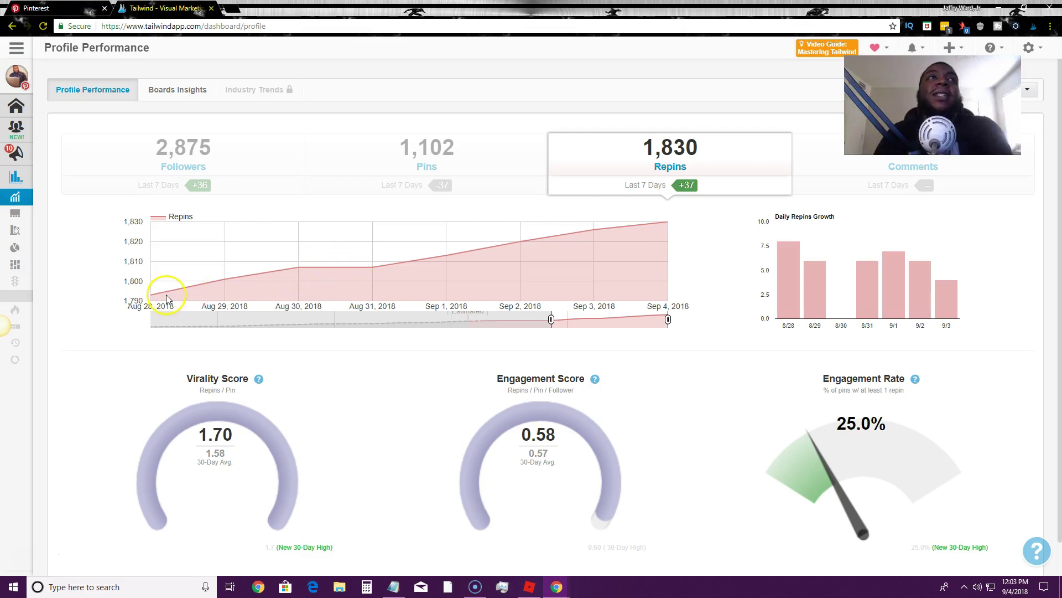
{"action": "left_click", "coordinate": [50, 10]}
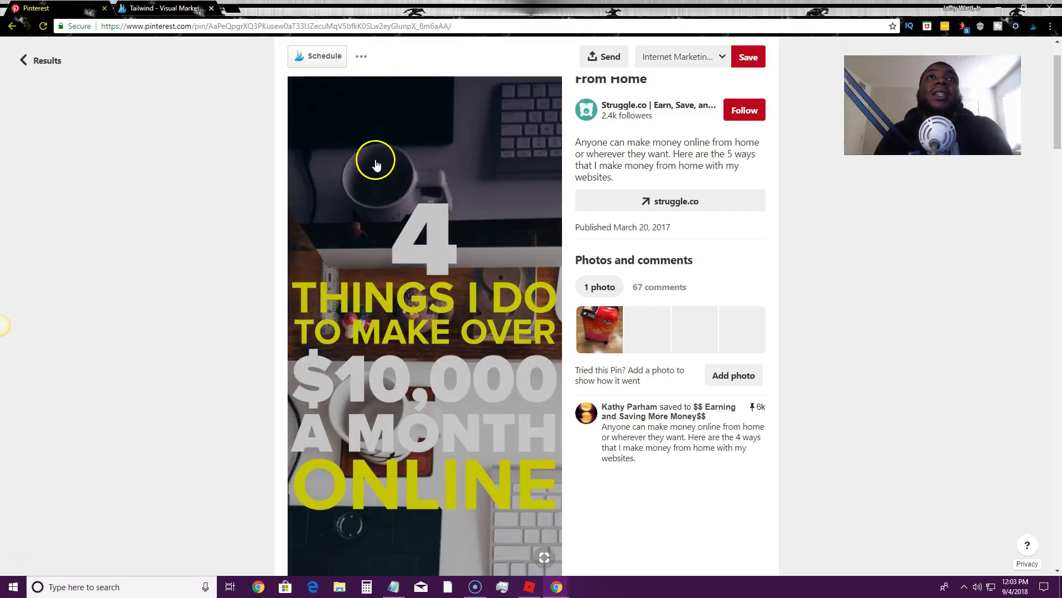
{"action": "key", "text": "ctrl+Tab"}
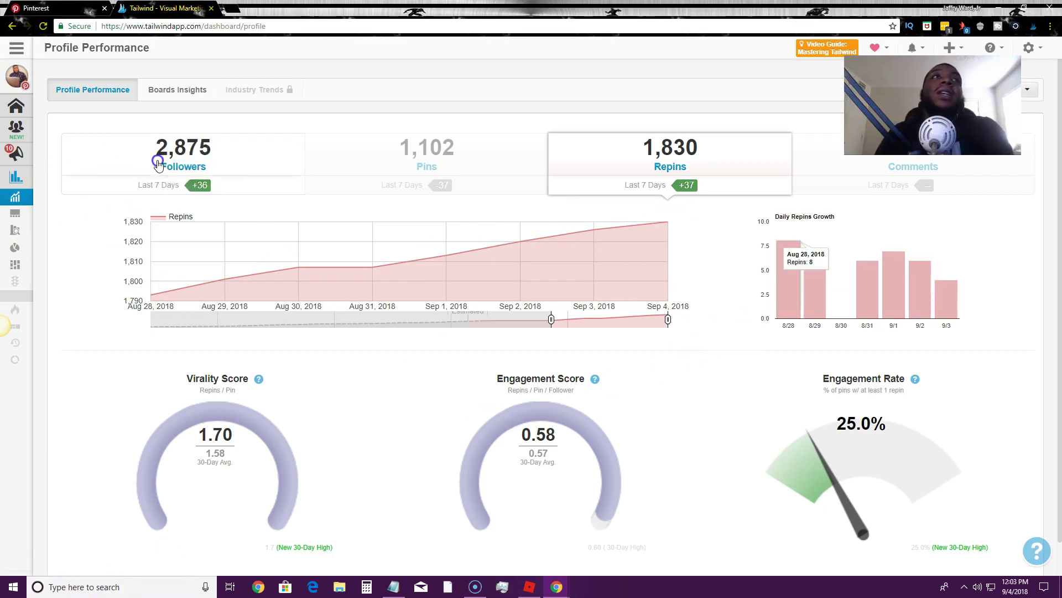
{"action": "left_click", "coordinate": [180, 160]}
{"action": "mouse_move", "coordinate": [11, 252]}
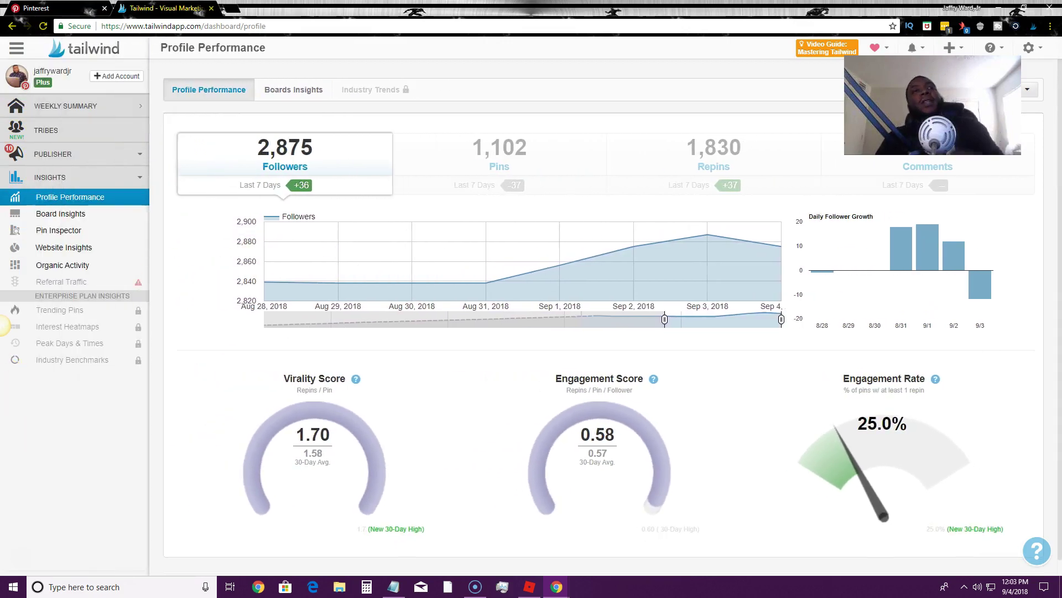
Switch to Pinterest, leave the open pin, and open the account's own profile to look through its saved pins
{"action": "left_click", "coordinate": [40, 8]}
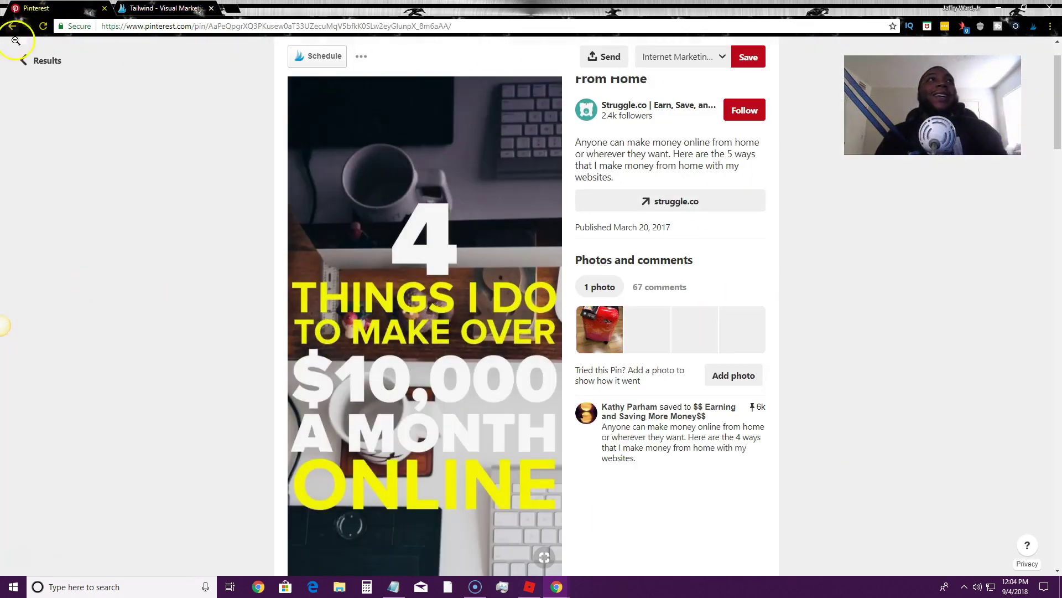
{"action": "left_click", "coordinate": [42, 61]}
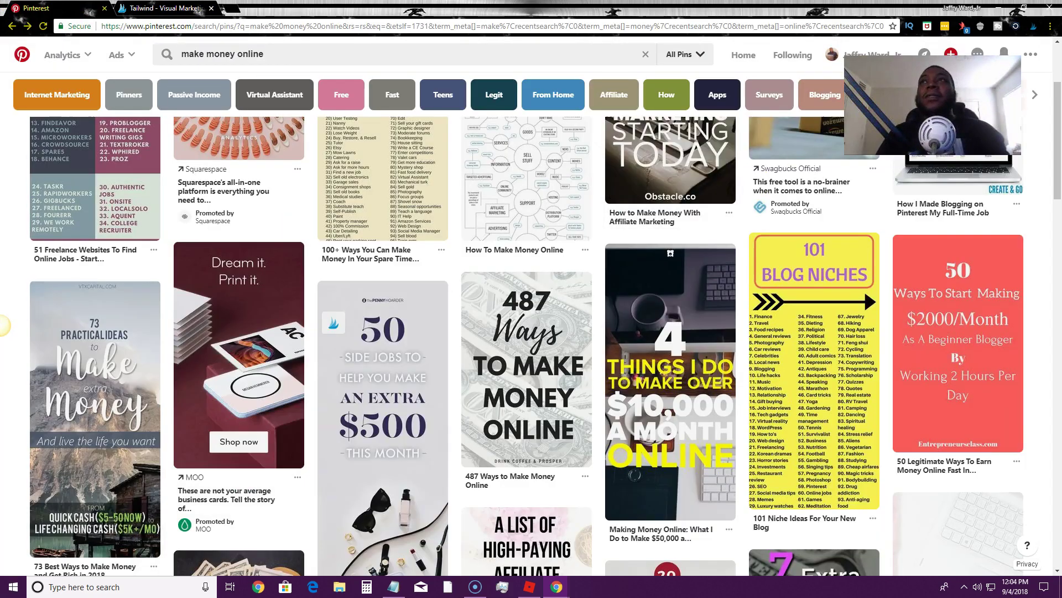
{"action": "left_click", "coordinate": [884, 56]}
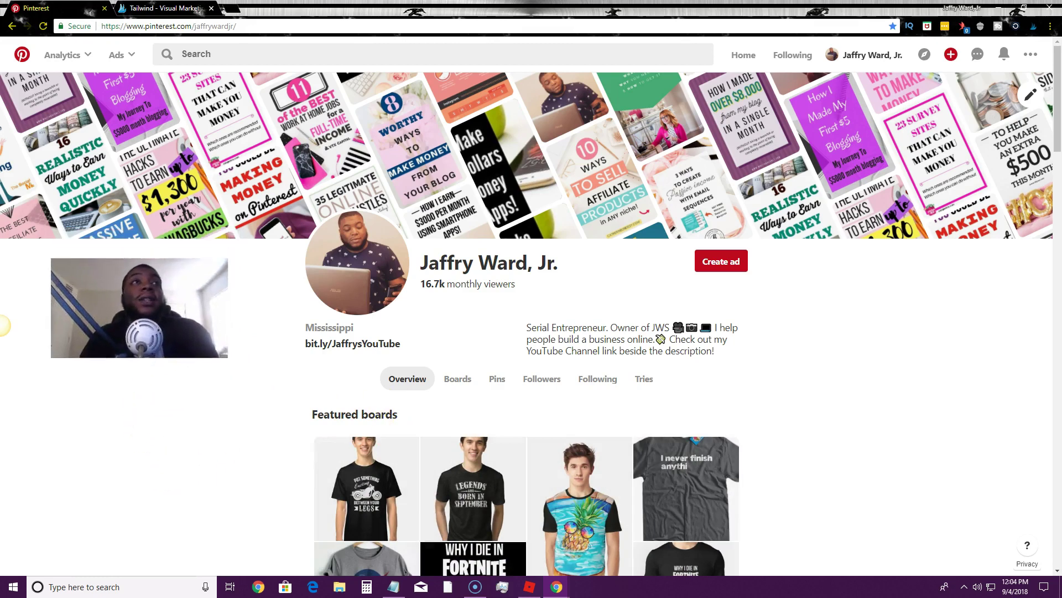
{"action": "scroll", "coordinate": [705, 455], "scroll_direction": "down", "scroll_amount": 5}
{"action": "scroll", "coordinate": [705, 455], "scroll_direction": "down", "scroll_amount": 12}
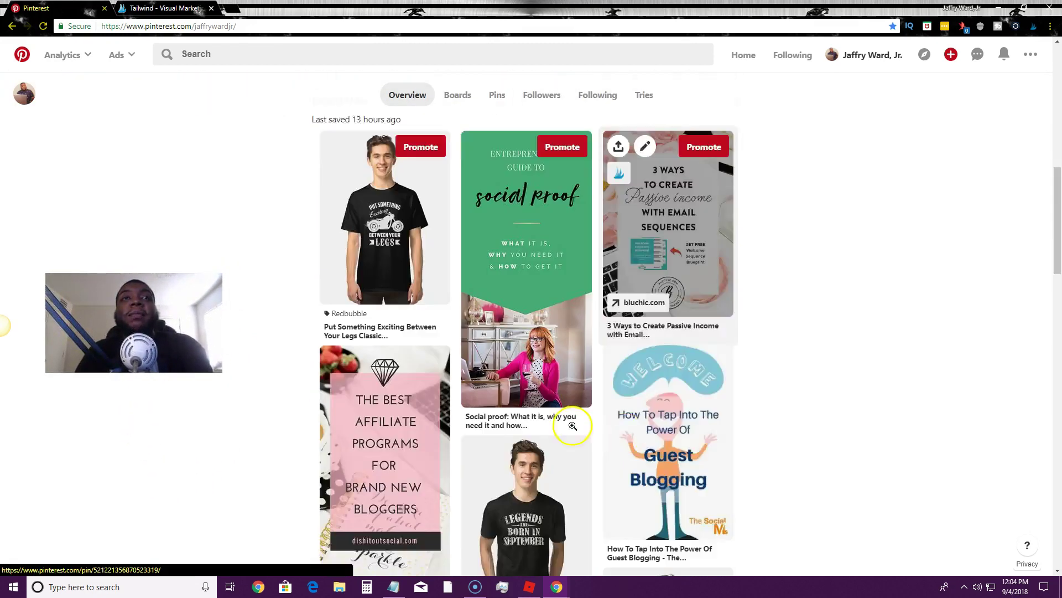
{"action": "scroll", "coordinate": [920, 466], "scroll_direction": "up", "scroll_amount": 9}
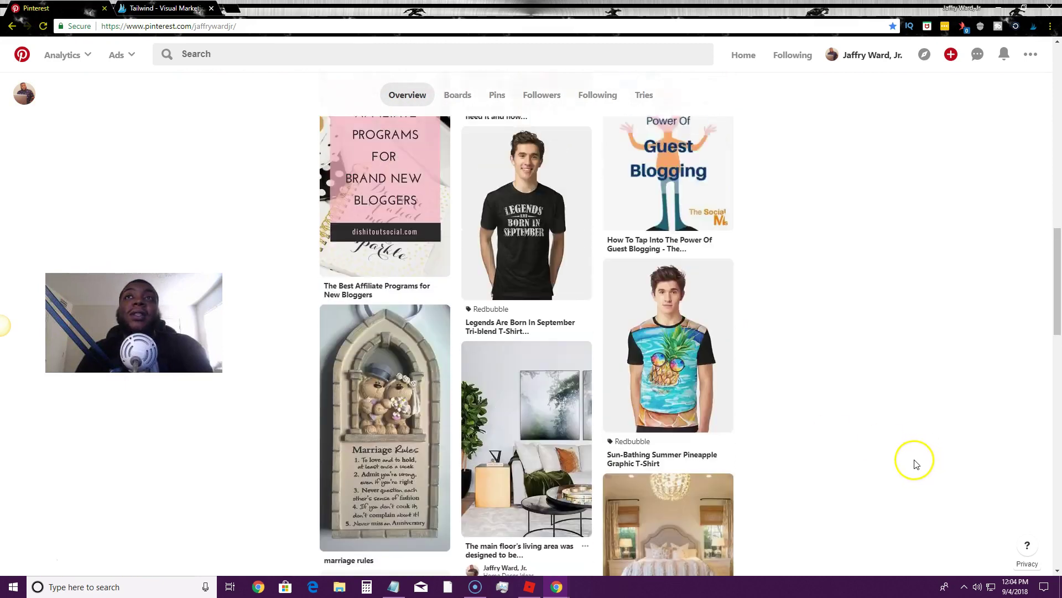
{"action": "scroll", "coordinate": [901, 458], "scroll_direction": "up", "scroll_amount": 8}
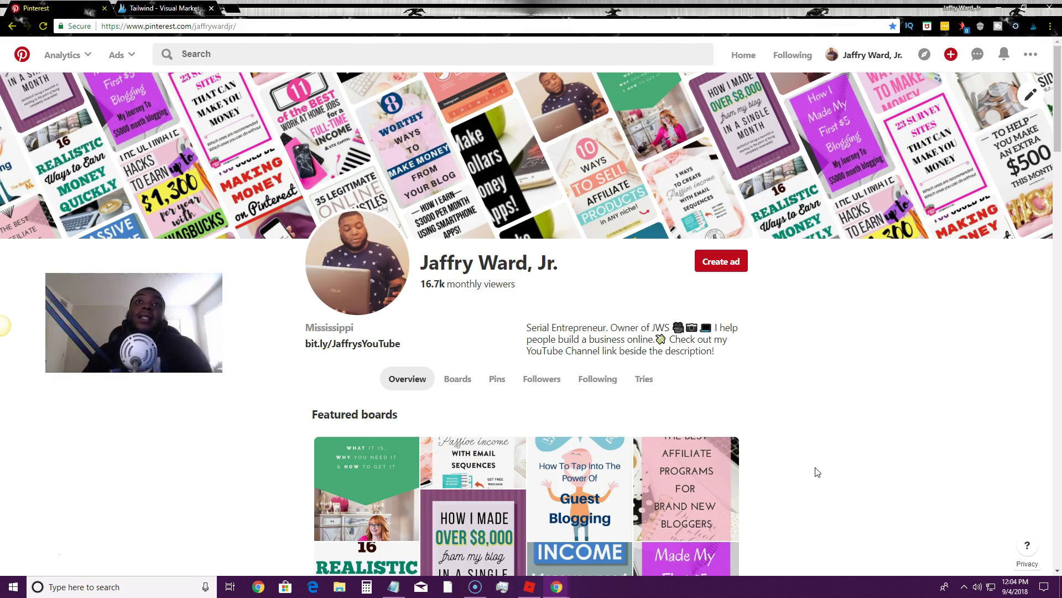
Search Pinterest for "t shirt" and browse the results, closing the page opened from the promoted Fall Athleisure pin
{"action": "left_click", "coordinate": [352, 55]}
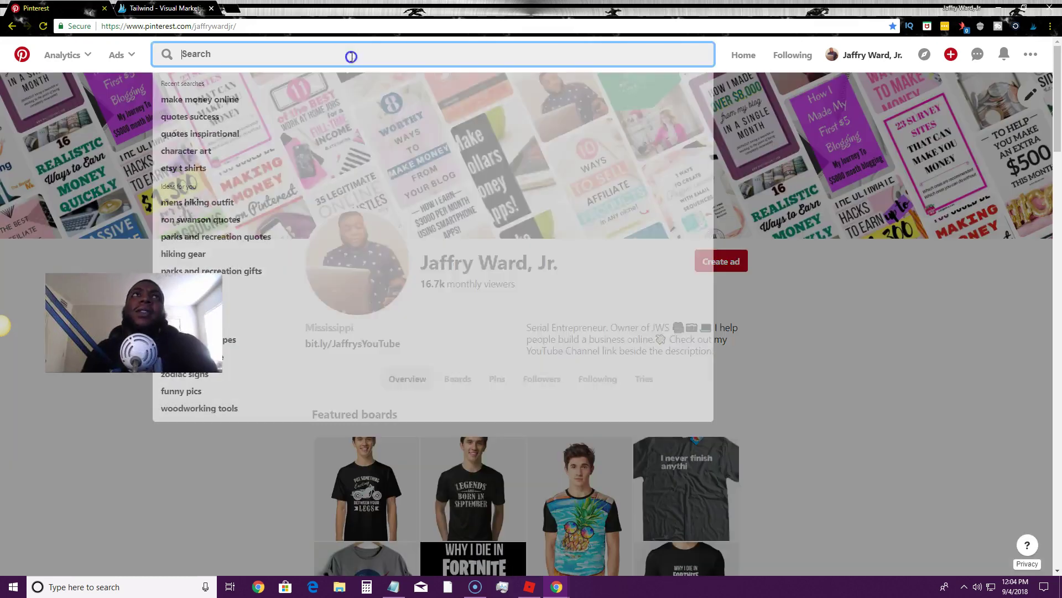
{"action": "type", "text": "t shirt"}
{"action": "key", "text": "Return"}
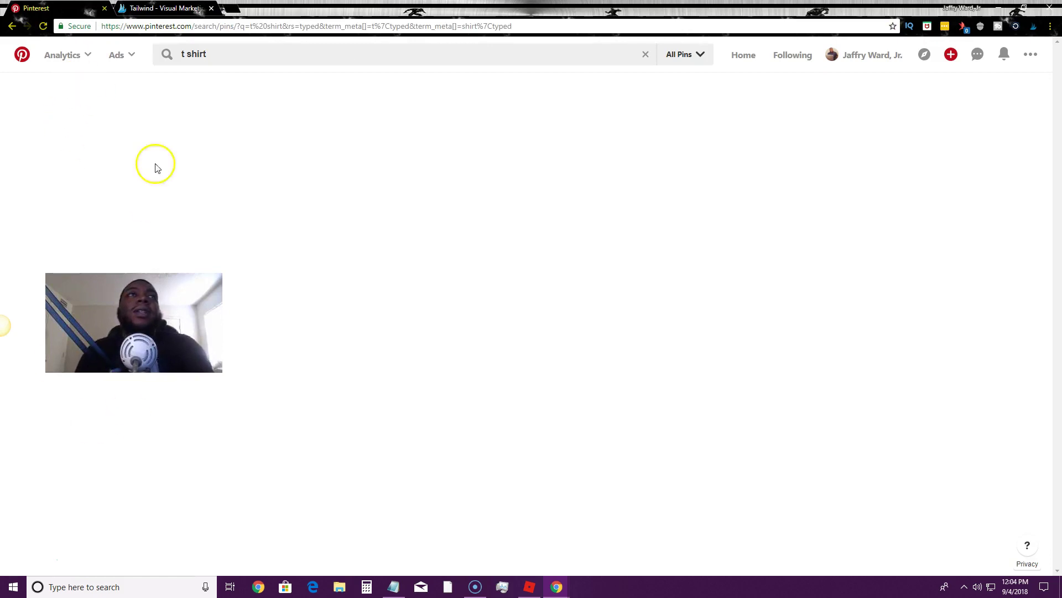
{"action": "scroll", "coordinate": [586, 255], "scroll_direction": "down", "scroll_amount": 1}
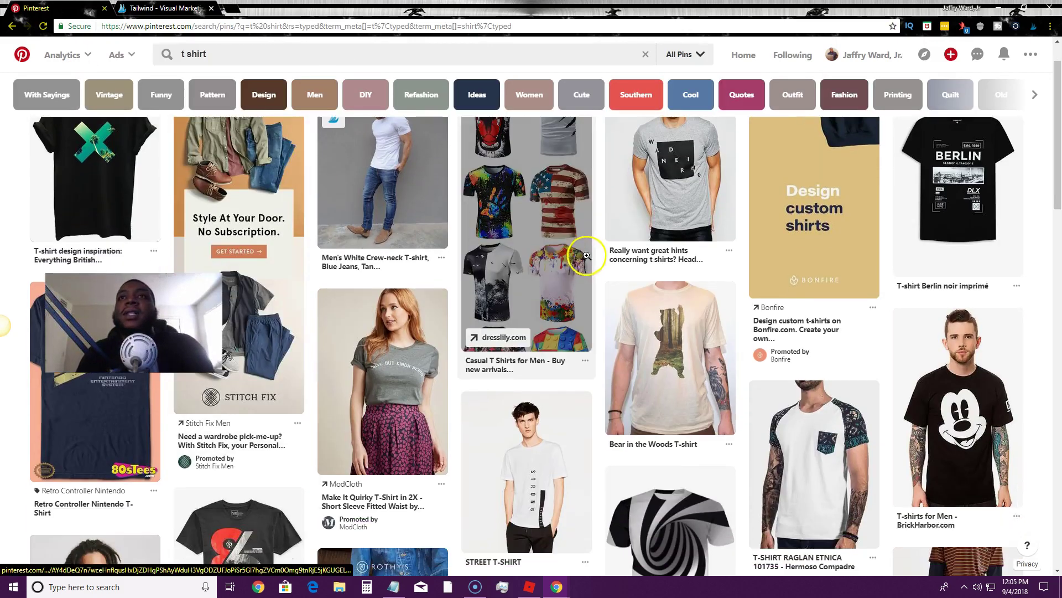
{"action": "scroll", "coordinate": [521, 291], "scroll_direction": "down", "scroll_amount": 9}
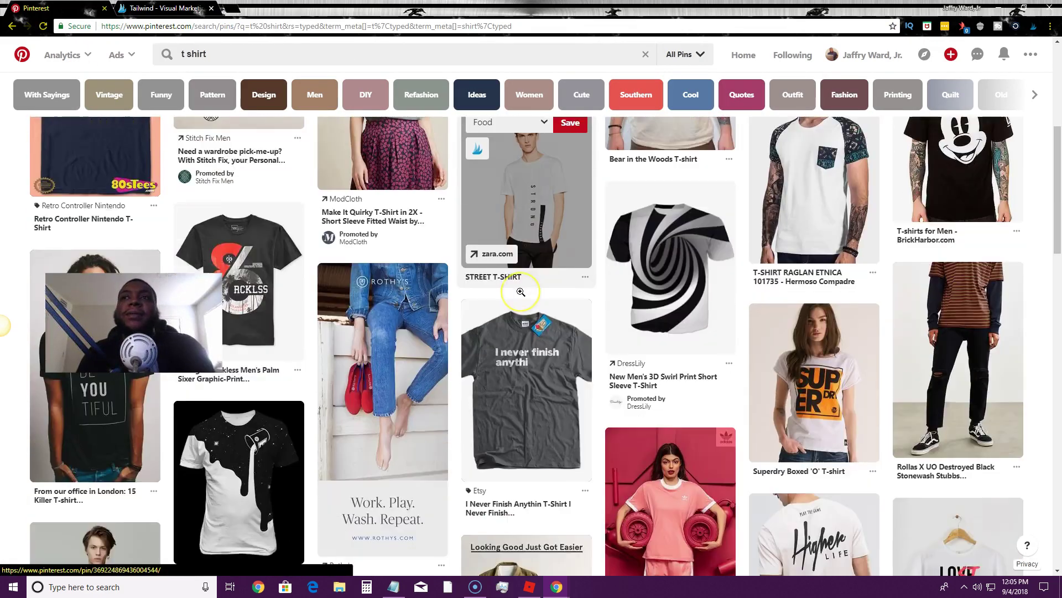
{"action": "scroll", "coordinate": [520, 292], "scroll_direction": "down", "scroll_amount": 4}
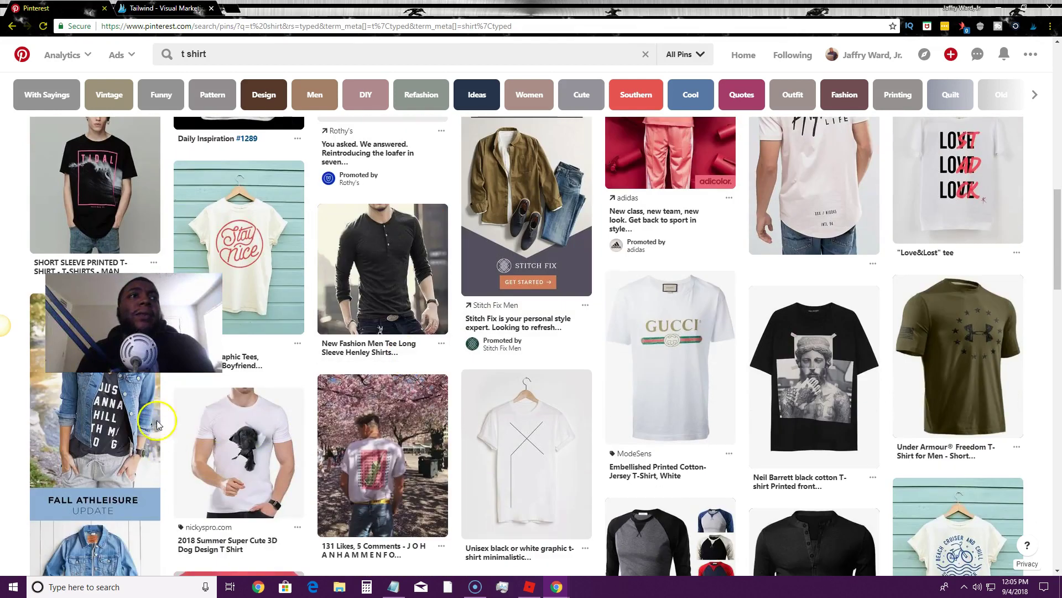
{"action": "left_click", "coordinate": [119, 443]}
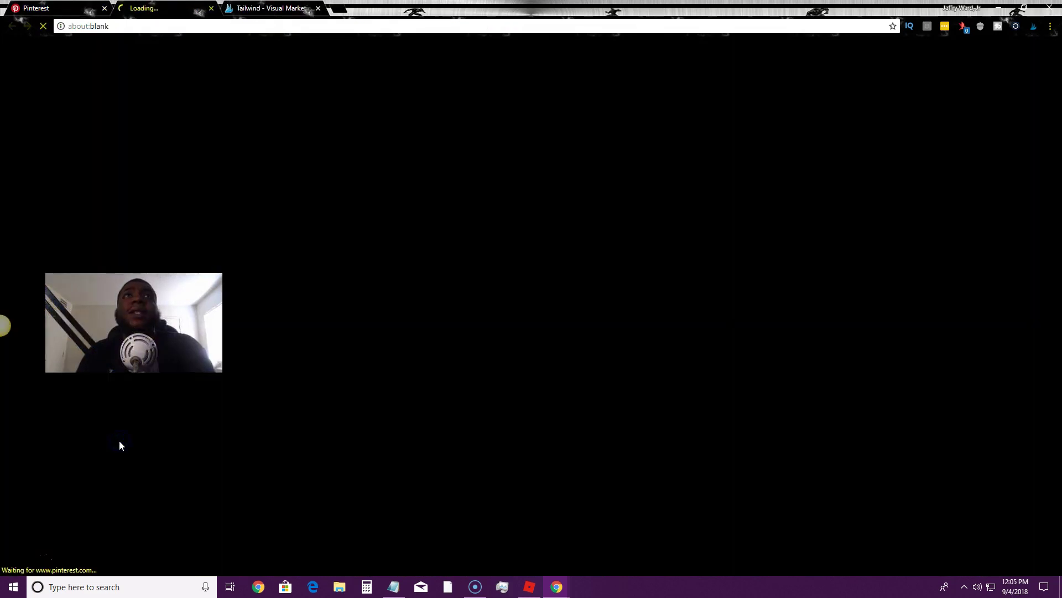
{"action": "left_click", "coordinate": [212, 8]}
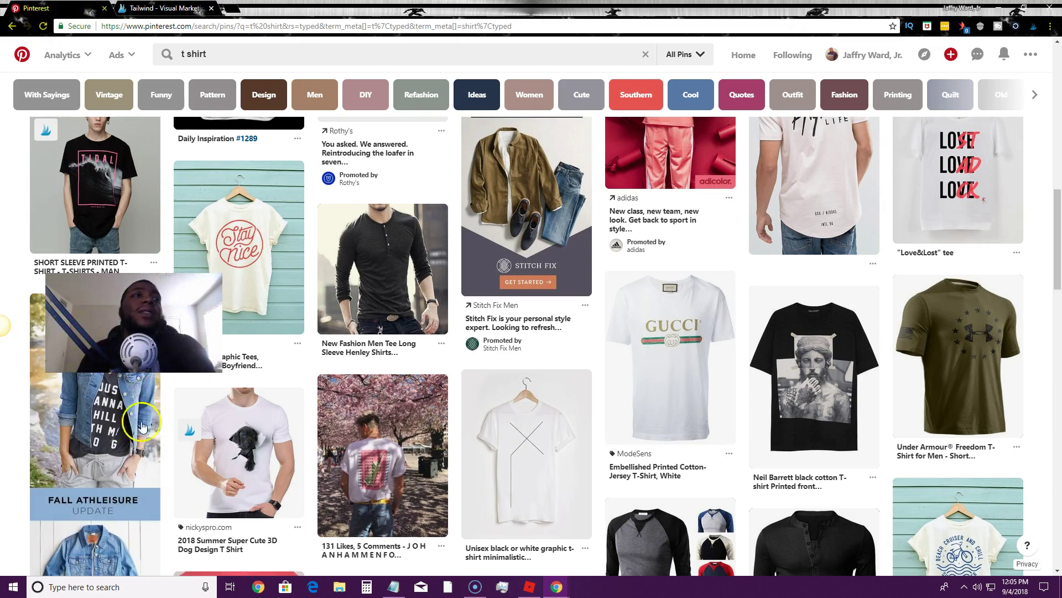
Open the "Beach Cruiser And Chill" bike shirt pin to check how often it was saved, and return to the results
{"action": "scroll", "coordinate": [129, 470], "scroll_direction": "down", "scroll_amount": 3}
{"action": "scroll", "coordinate": [129, 472], "scroll_direction": "down", "scroll_amount": 2}
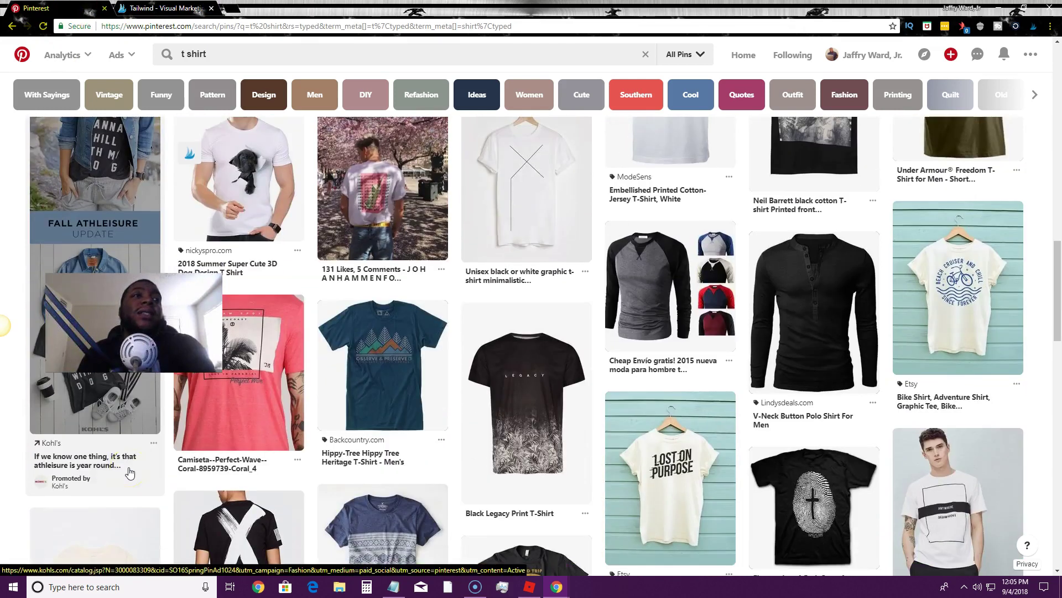
{"action": "scroll", "coordinate": [631, 271], "scroll_direction": "down", "scroll_amount": 2}
{"action": "left_click", "coordinate": [986, 184]}
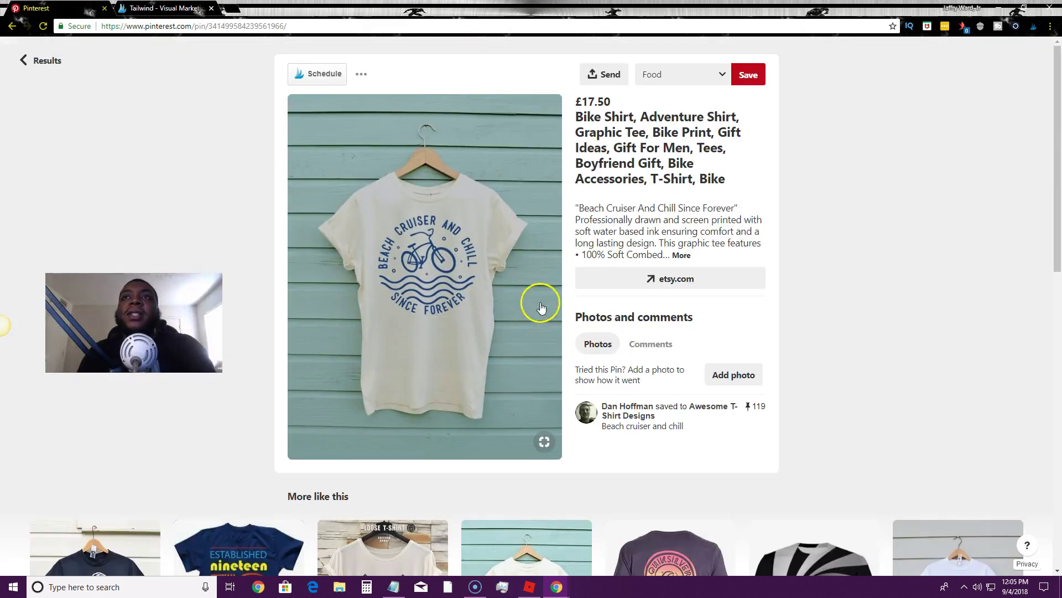
{"action": "left_click", "coordinate": [30, 65]}
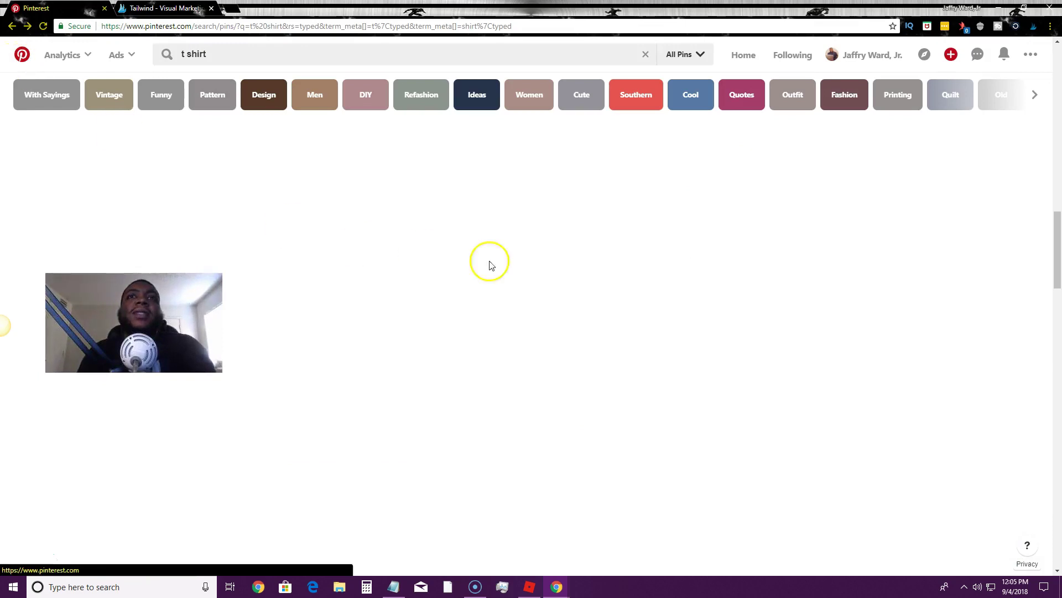
Find the "Message cotton t-shirt - Women" pin further down the results, view its save count and go back
{"action": "scroll", "coordinate": [559, 272], "scroll_direction": "down", "scroll_amount": 8}
{"action": "scroll", "coordinate": [559, 271], "scroll_direction": "down", "scroll_amount": 10}
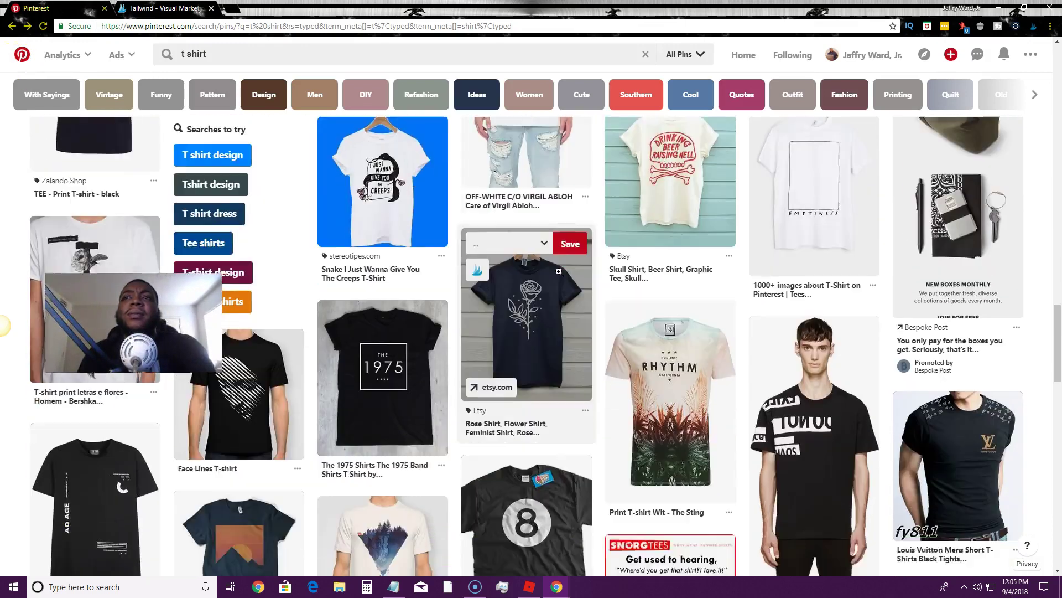
{"action": "scroll", "coordinate": [559, 271], "scroll_direction": "down", "scroll_amount": 20}
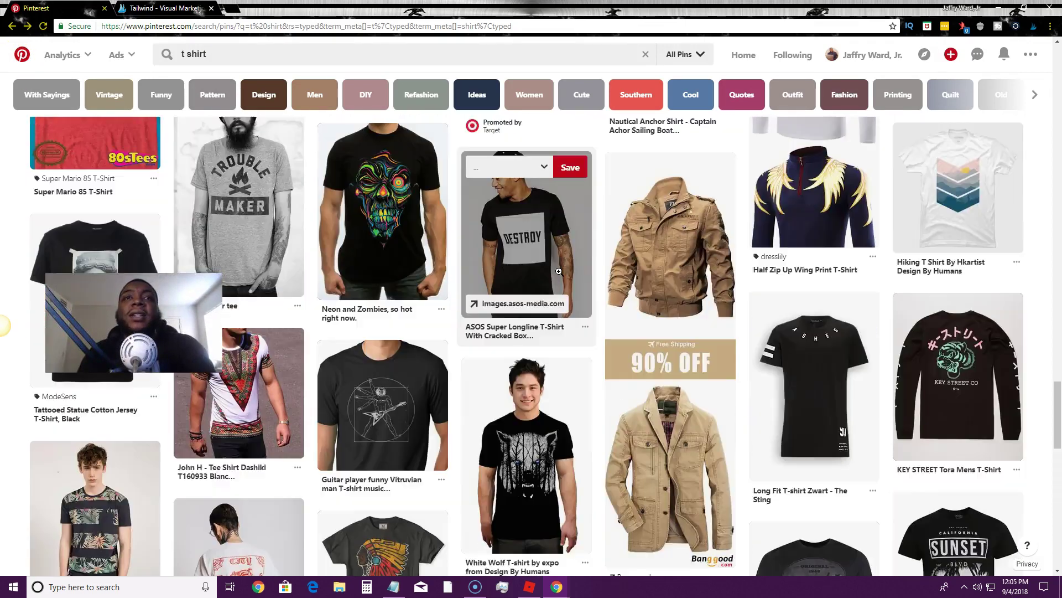
{"action": "scroll", "coordinate": [559, 272], "scroll_direction": "down", "scroll_amount": 12}
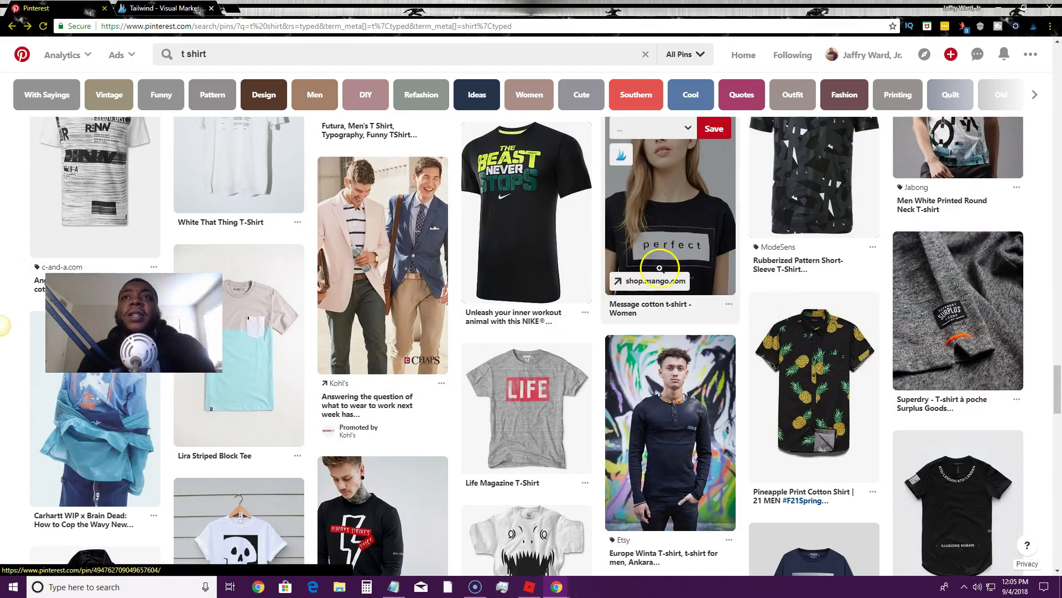
{"action": "scroll", "coordinate": [645, 265], "scroll_direction": "down", "scroll_amount": 3}
{"action": "scroll", "coordinate": [649, 245], "scroll_direction": "up", "scroll_amount": 4}
{"action": "scroll", "coordinate": [649, 245], "scroll_direction": "up", "scroll_amount": 1}
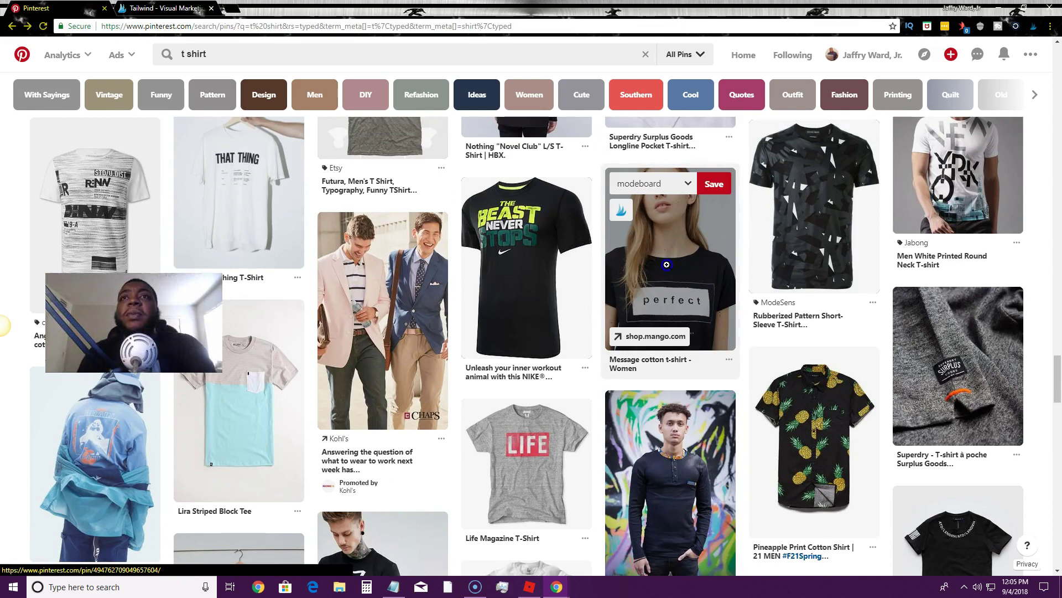
{"action": "left_click", "coordinate": [667, 265]}
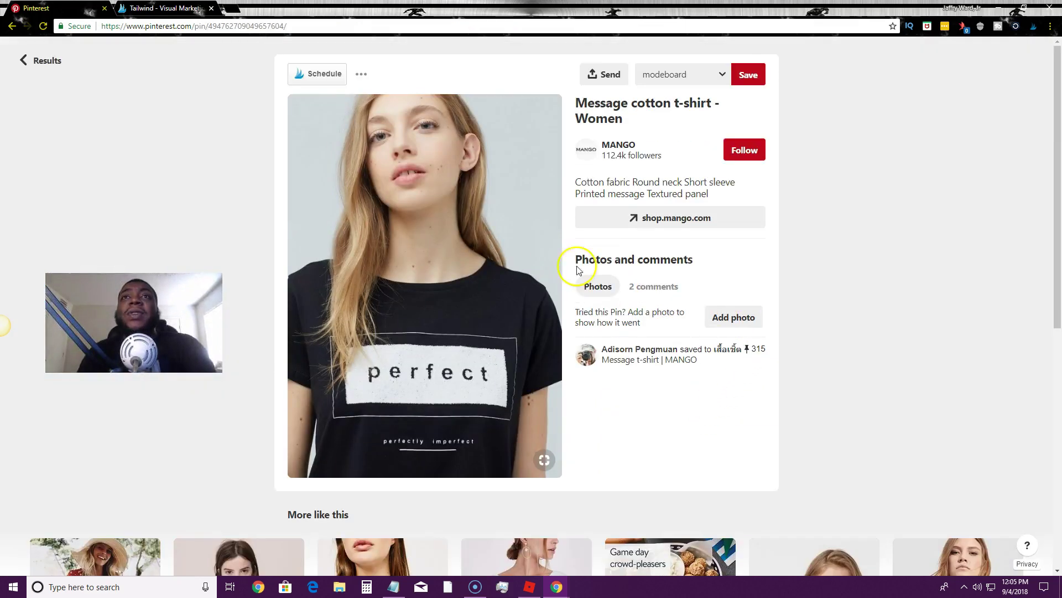
{"action": "left_click", "coordinate": [37, 70]}
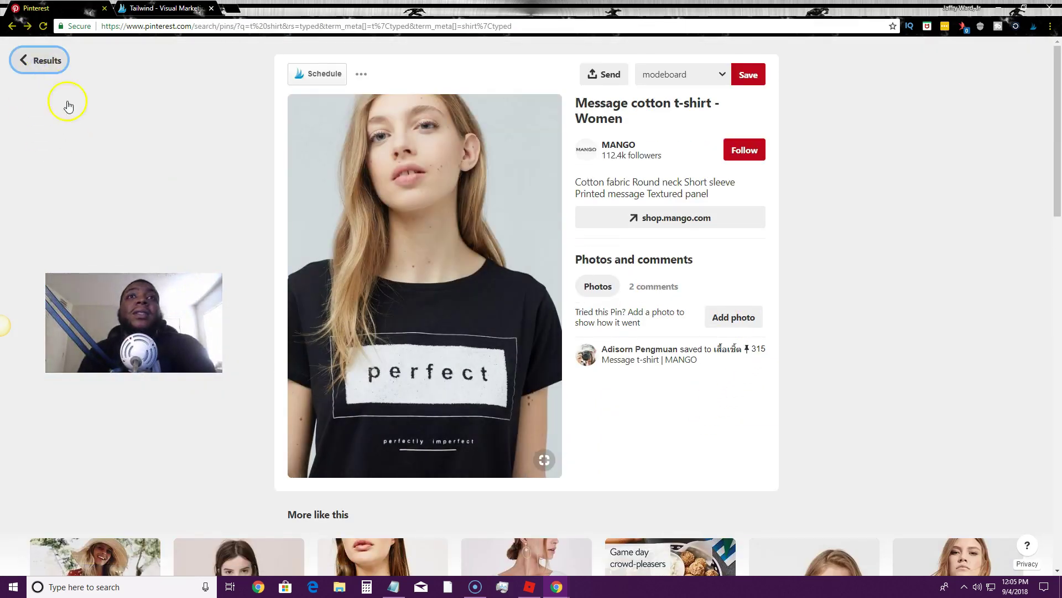
View the details and save count of the "Follow Your Dreams Go Back To Bed" Nap T-Shirt pin, and return to the results
{"action": "scroll", "coordinate": [474, 313], "scroll_direction": "down", "scroll_amount": 7}
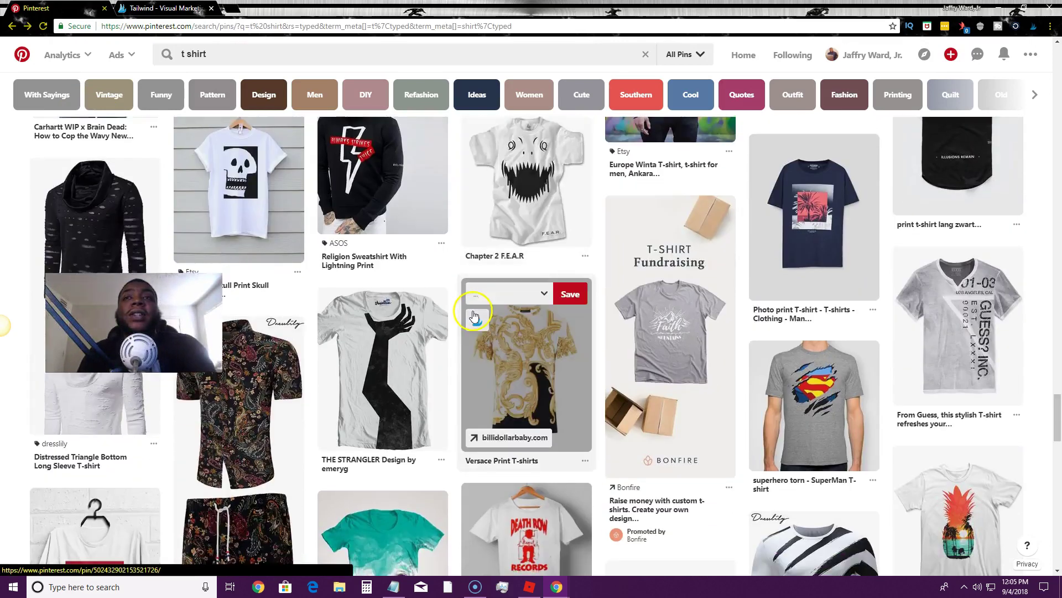
{"action": "scroll", "coordinate": [474, 315], "scroll_direction": "down", "scroll_amount": 8}
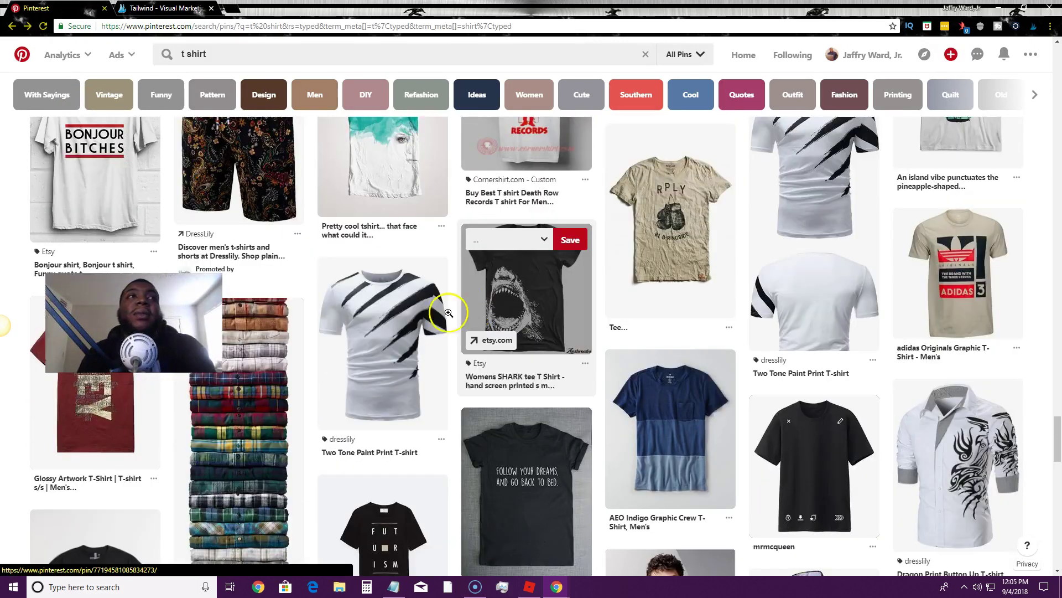
{"action": "scroll", "coordinate": [449, 313], "scroll_direction": "down", "scroll_amount": 3}
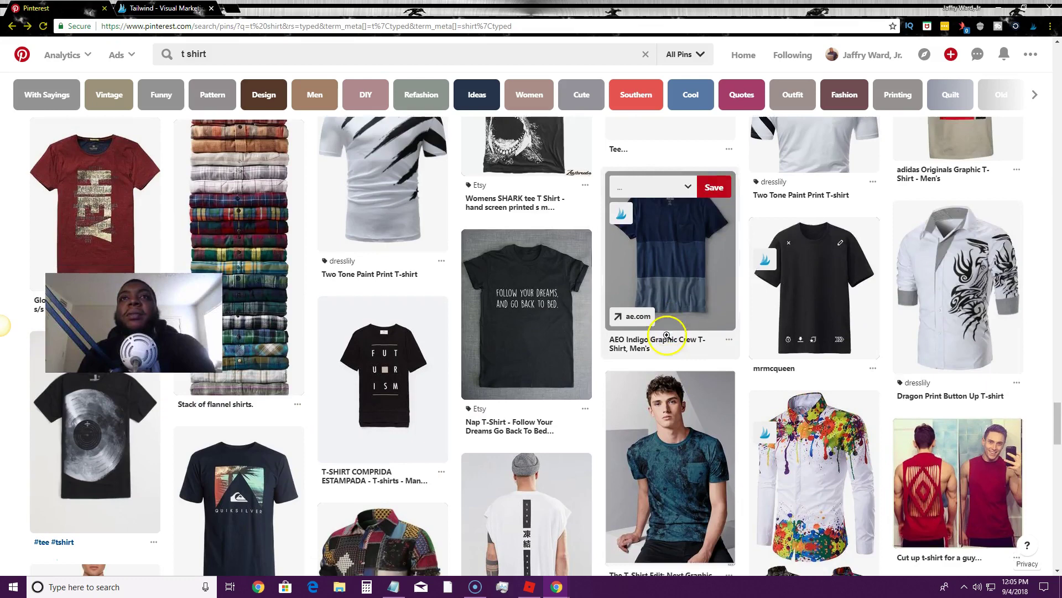
{"action": "scroll", "coordinate": [667, 336], "scroll_direction": "down", "scroll_amount": 6}
{"action": "scroll", "coordinate": [561, 273], "scroll_direction": "up", "scroll_amount": 6}
{"action": "left_click", "coordinate": [515, 325]}
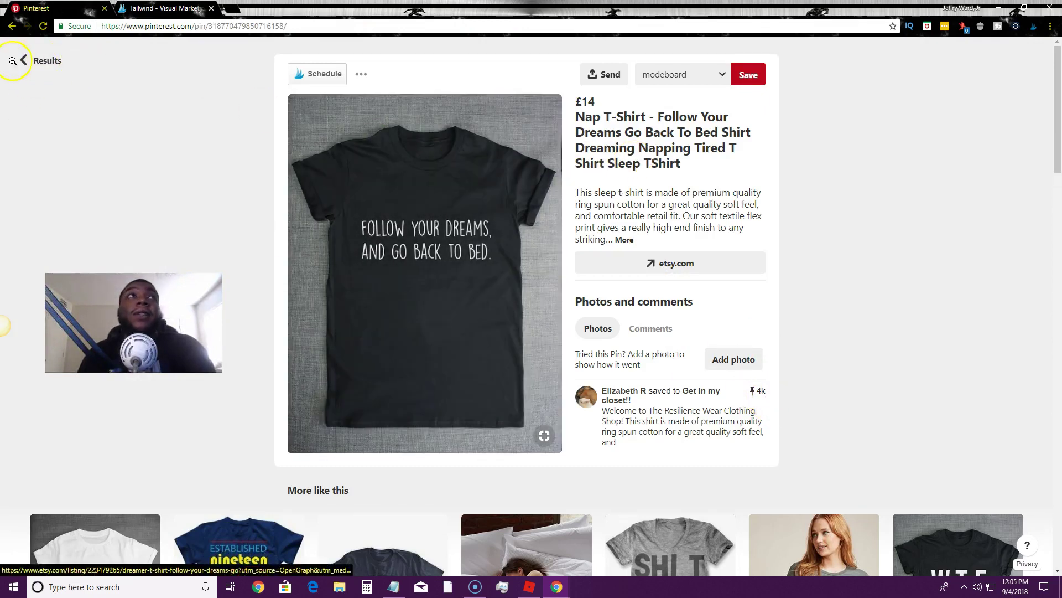
{"action": "left_click", "coordinate": [43, 66]}
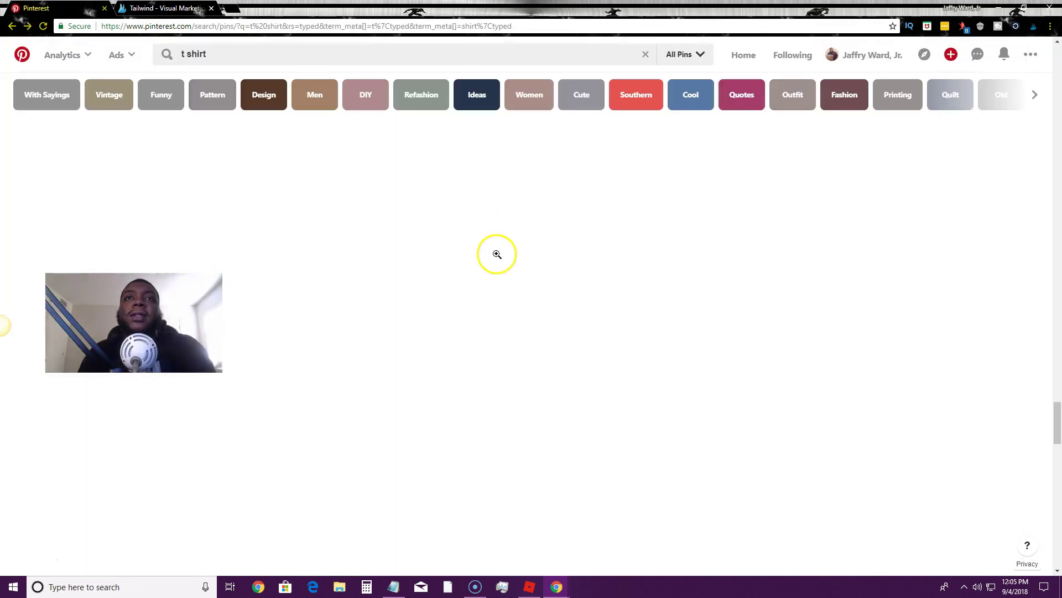
Browse further down the "t shirt" search results to examine more shirt designs
{"action": "scroll", "coordinate": [487, 257], "scroll_direction": "down", "scroll_amount": 10}
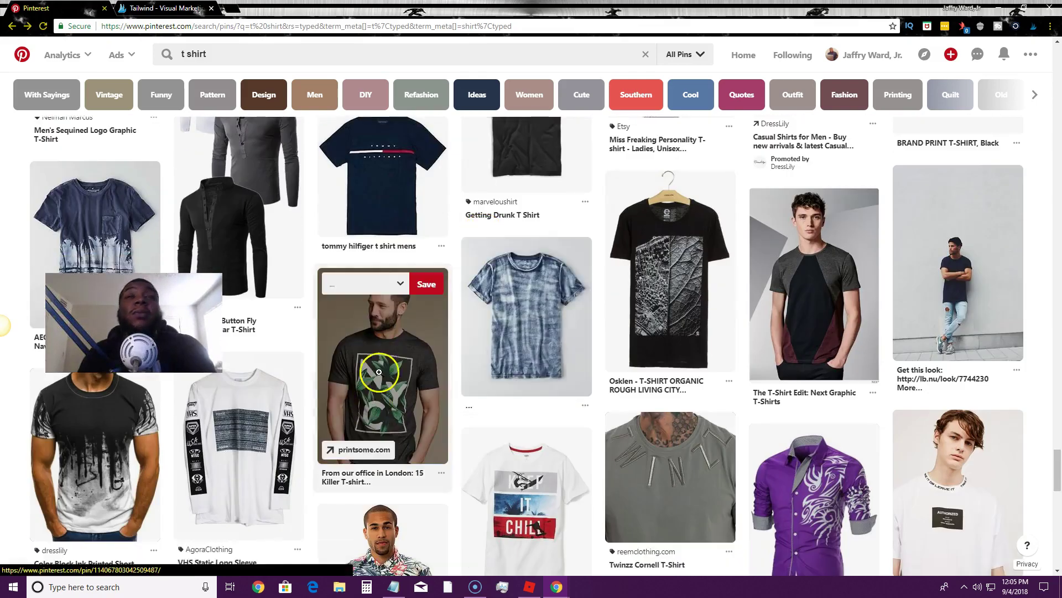
{"action": "scroll", "coordinate": [379, 372], "scroll_direction": "down", "scroll_amount": 14}
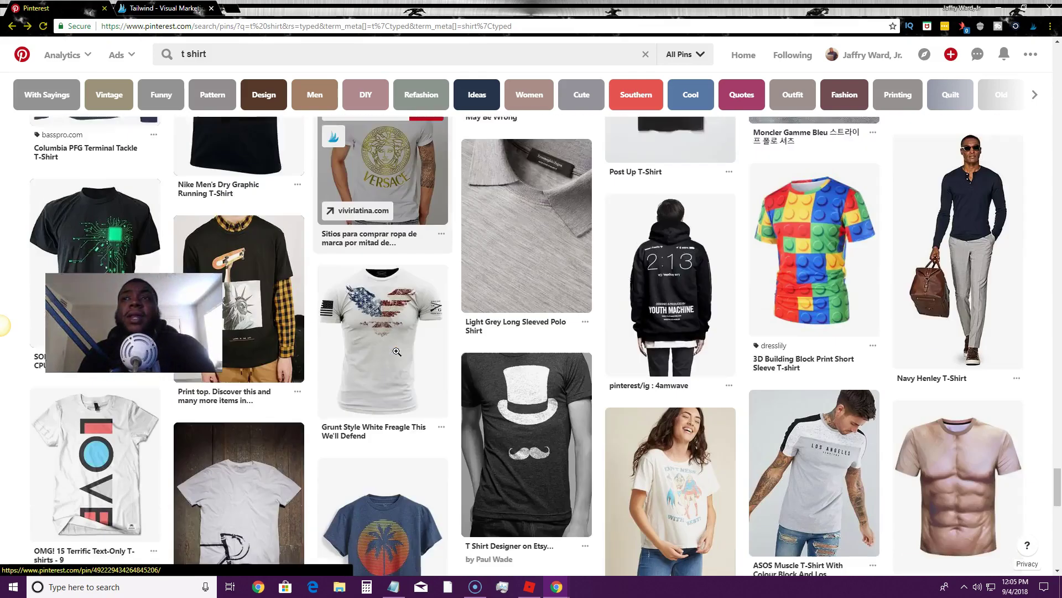
{"action": "scroll", "coordinate": [397, 351], "scroll_direction": "down", "scroll_amount": 11}
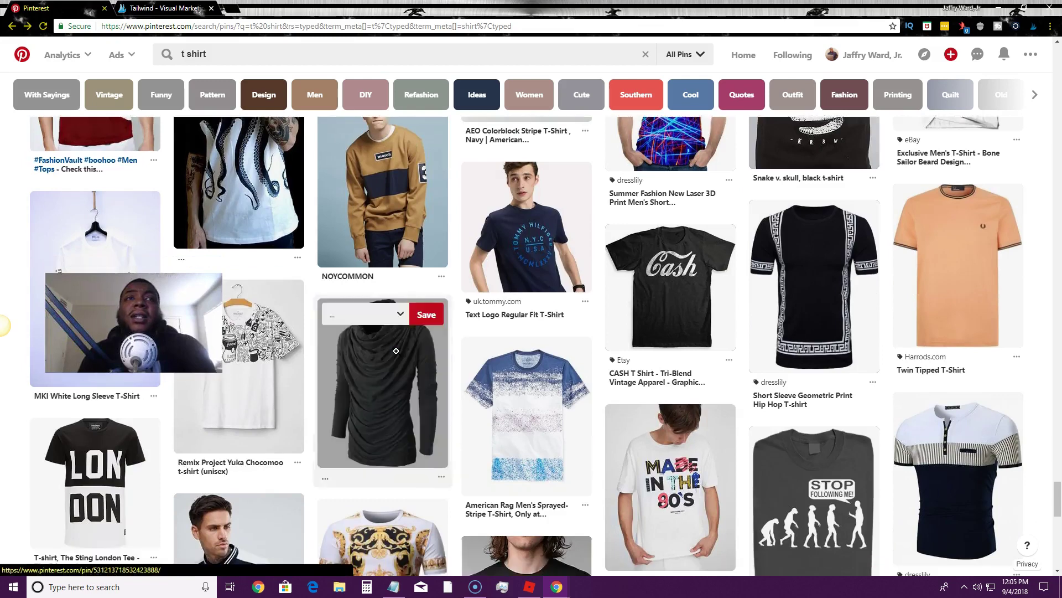
{"action": "scroll", "coordinate": [396, 351], "scroll_direction": "down", "scroll_amount": 12}
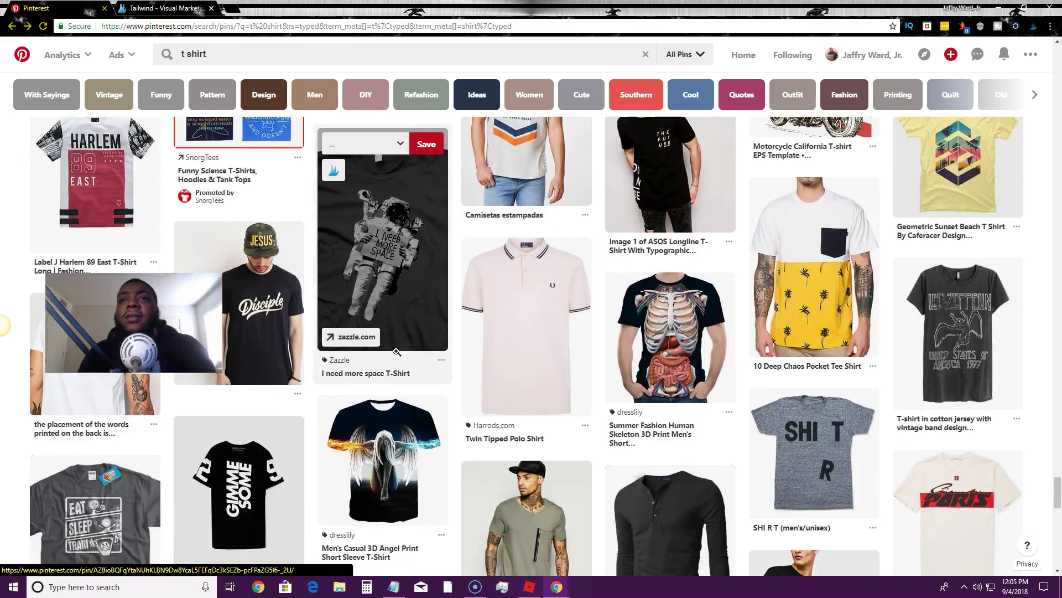
{"action": "scroll", "coordinate": [397, 351], "scroll_direction": "down", "scroll_amount": 10}
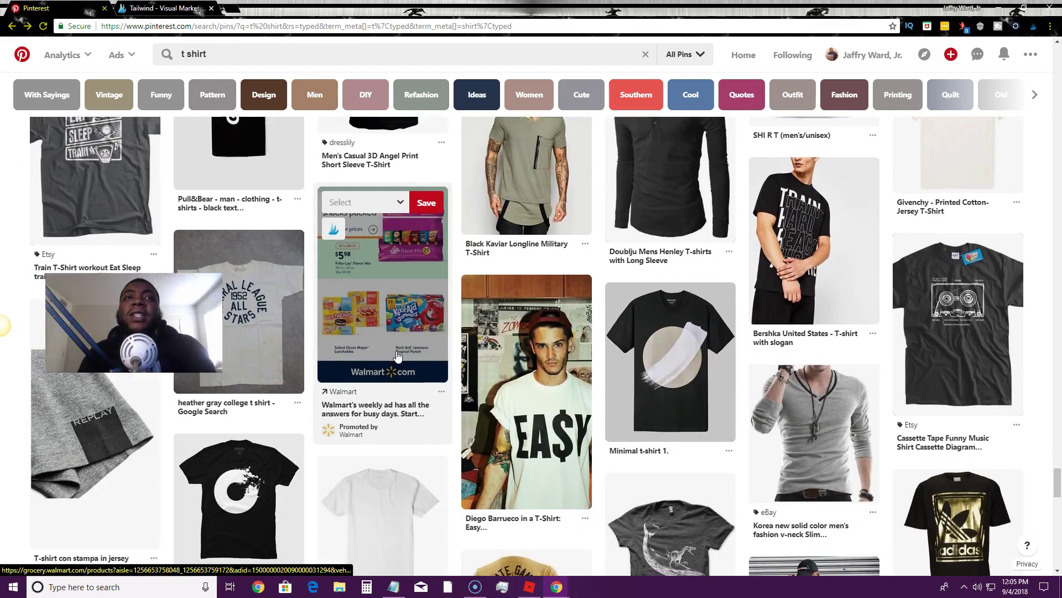
{"action": "scroll", "coordinate": [396, 353], "scroll_direction": "down", "scroll_amount": 10}
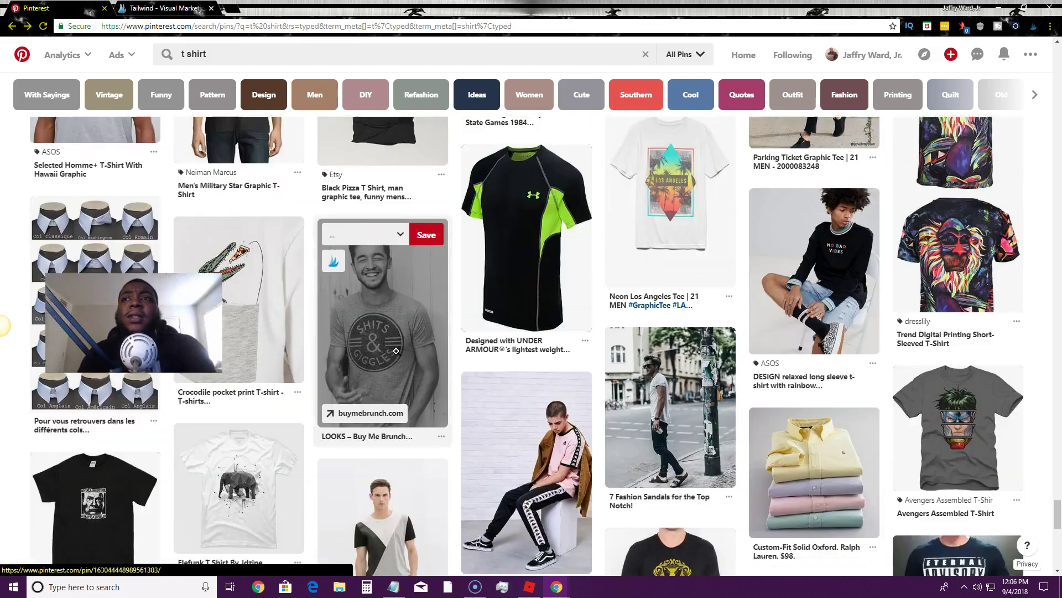
{"action": "scroll", "coordinate": [396, 351], "scroll_direction": "down", "scroll_amount": 2}
Open your own profile page, look through the featured boards and latest pins, and return to the profile header
{"action": "left_click", "coordinate": [829, 62]}
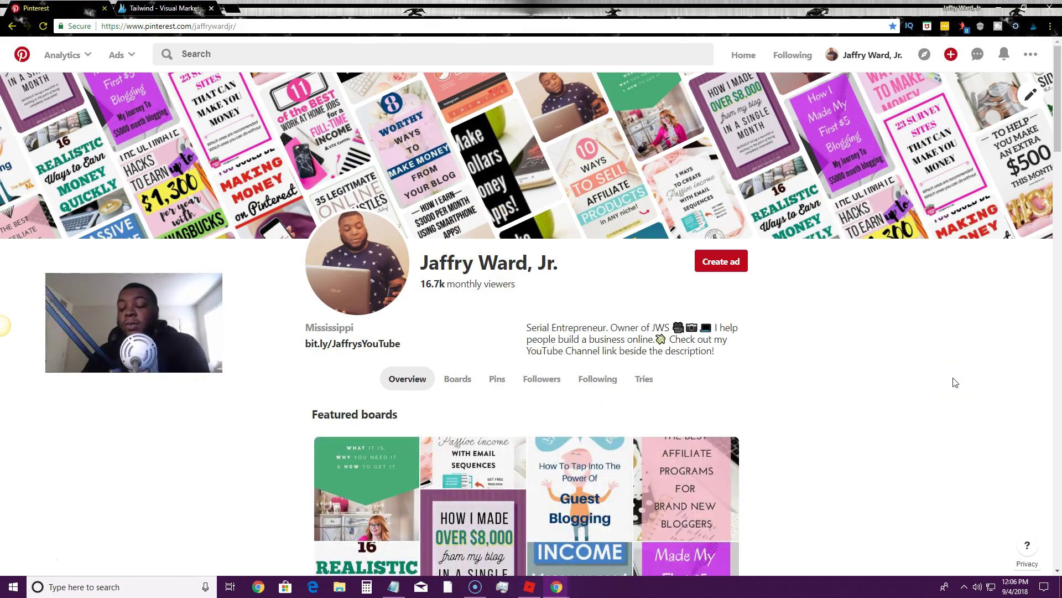
{"action": "scroll", "coordinate": [938, 338], "scroll_direction": "down", "scroll_amount": 6}
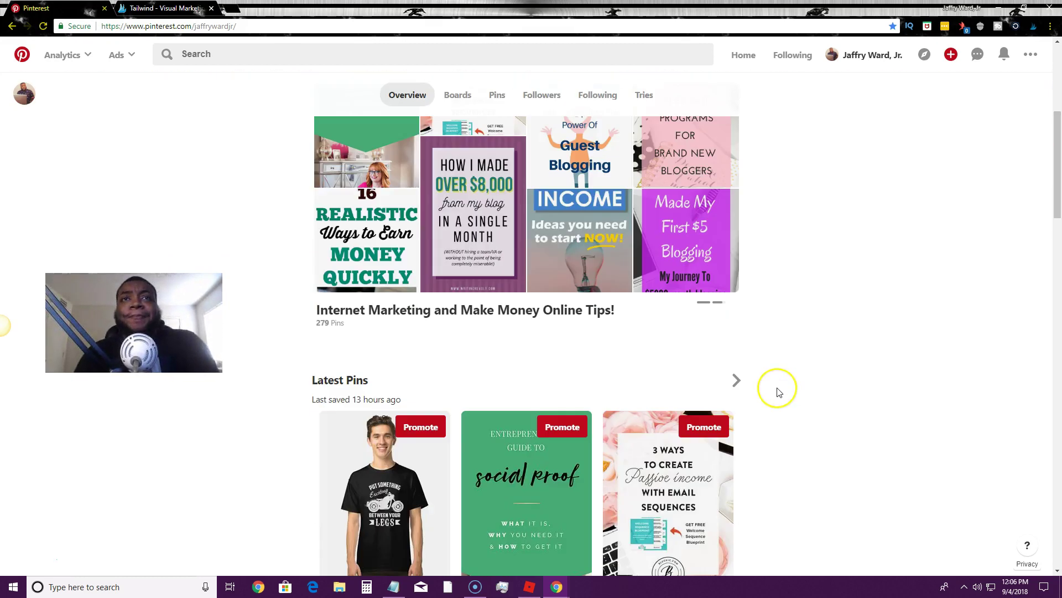
{"action": "scroll", "coordinate": [777, 391], "scroll_direction": "down", "scroll_amount": 3}
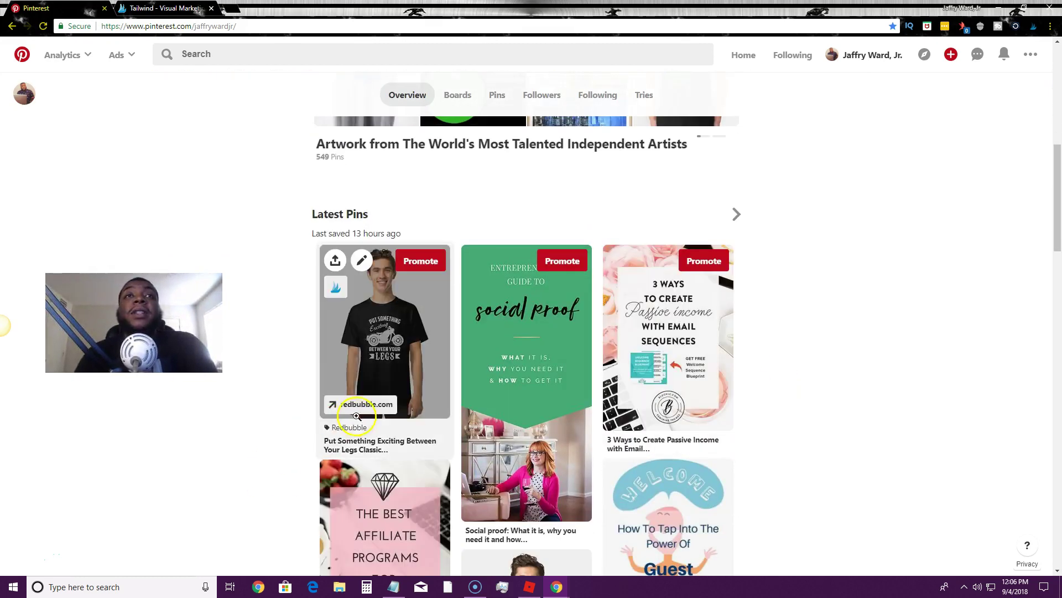
{"action": "scroll", "coordinate": [779, 423], "scroll_direction": "down", "scroll_amount": 4}
{"action": "scroll", "coordinate": [779, 426], "scroll_direction": "up", "scroll_amount": 9}
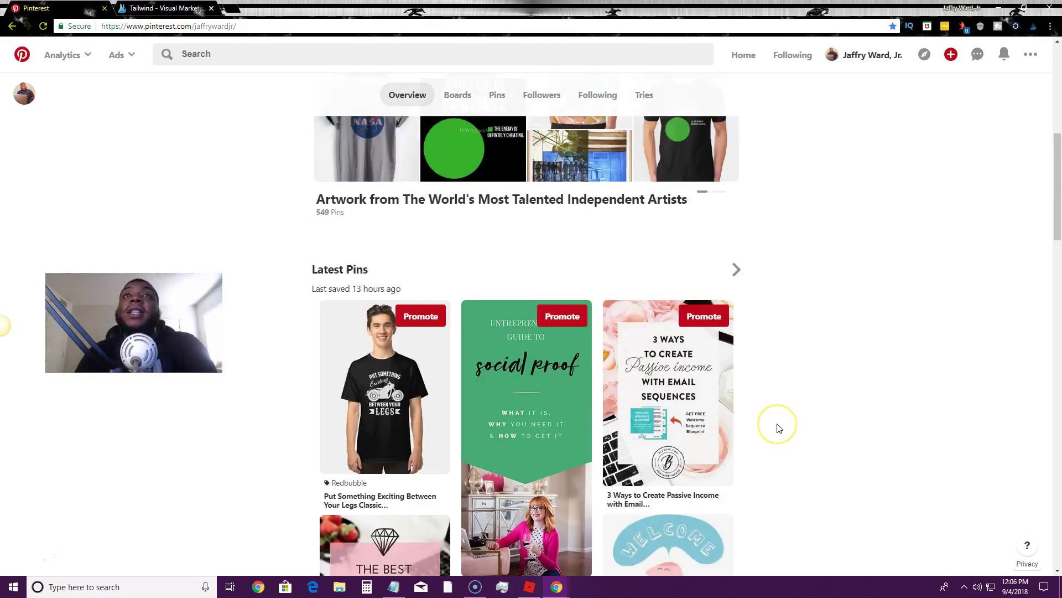
{"action": "scroll", "coordinate": [779, 428], "scroll_direction": "up", "scroll_amount": 4}
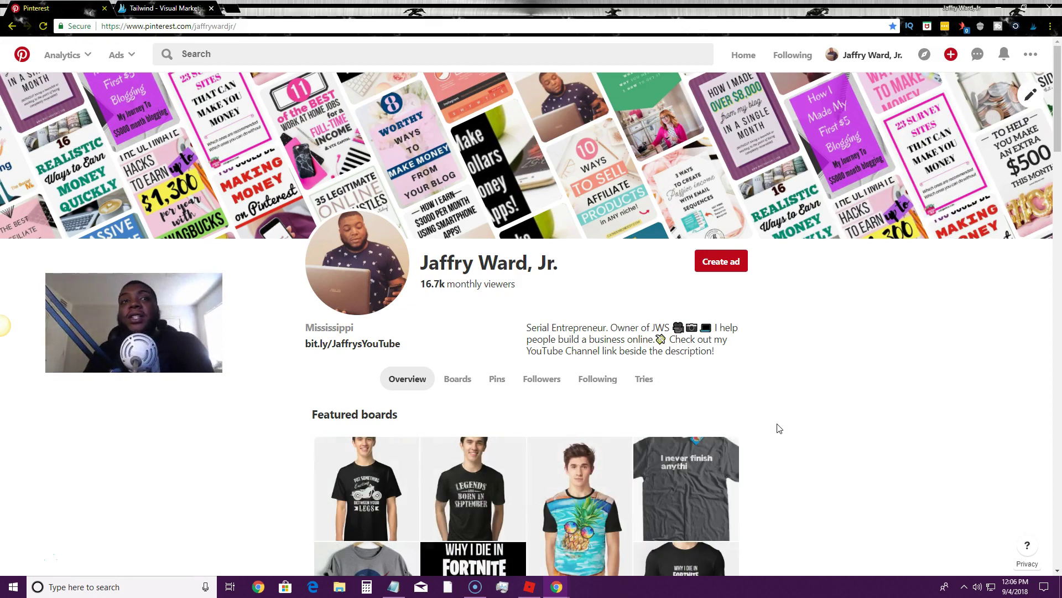
Open the "Artwork from The World's Most Talented Independent Artists" board, view the "I never finish anythi" shirt pin's stats and go back
{"action": "left_click", "coordinate": [718, 462]}
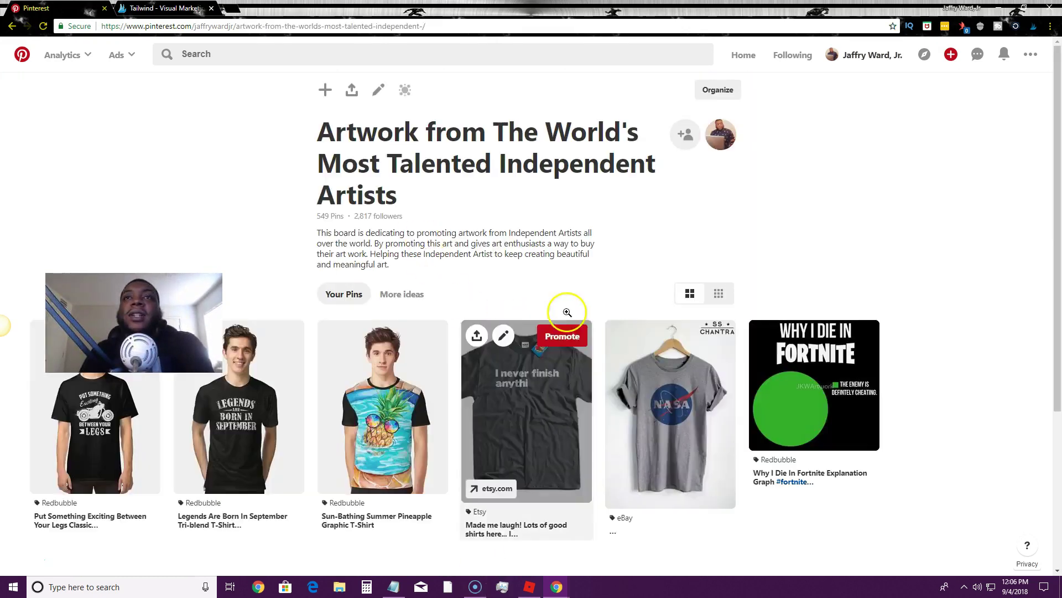
{"action": "scroll", "coordinate": [558, 310], "scroll_direction": "down", "scroll_amount": 5}
{"action": "left_click", "coordinate": [505, 144]}
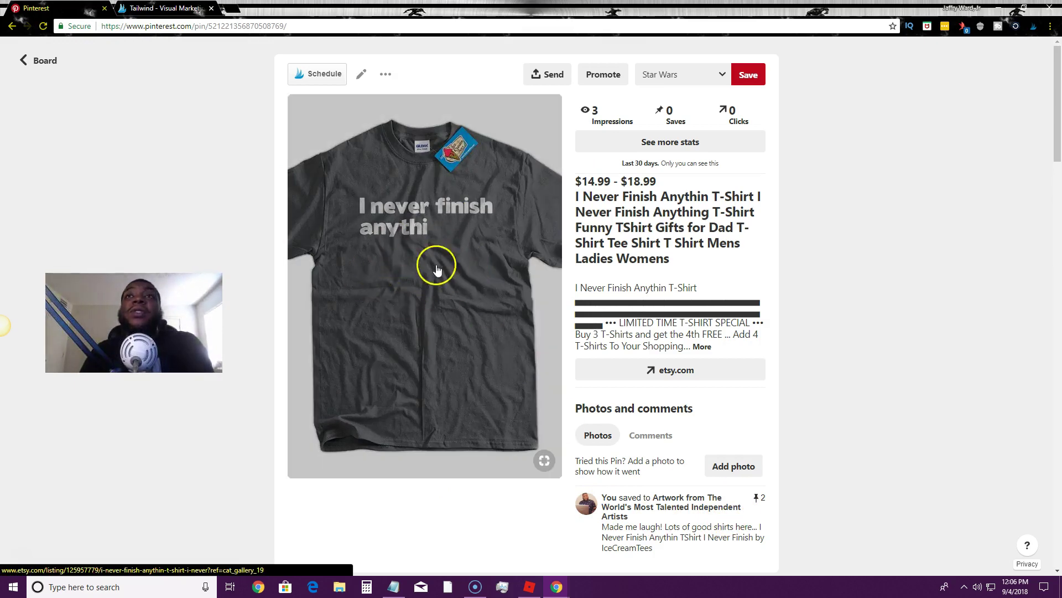
{"action": "left_click", "coordinate": [47, 61]}
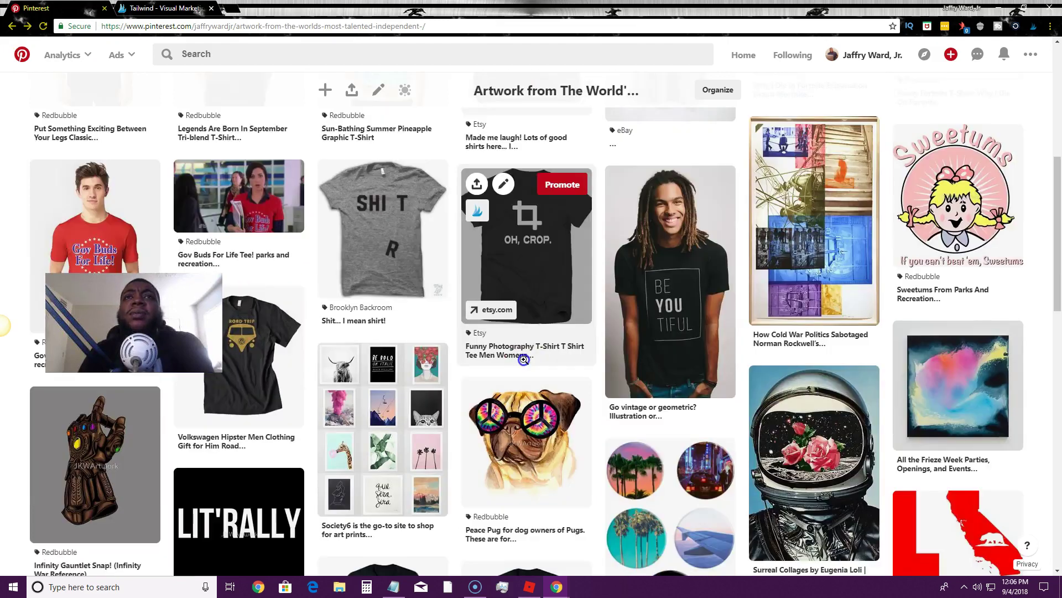
Check the stats, description and related pins of the "Oh, Crop." photography t-shirt pin, and return to the board
{"action": "left_click", "coordinate": [529, 310]}
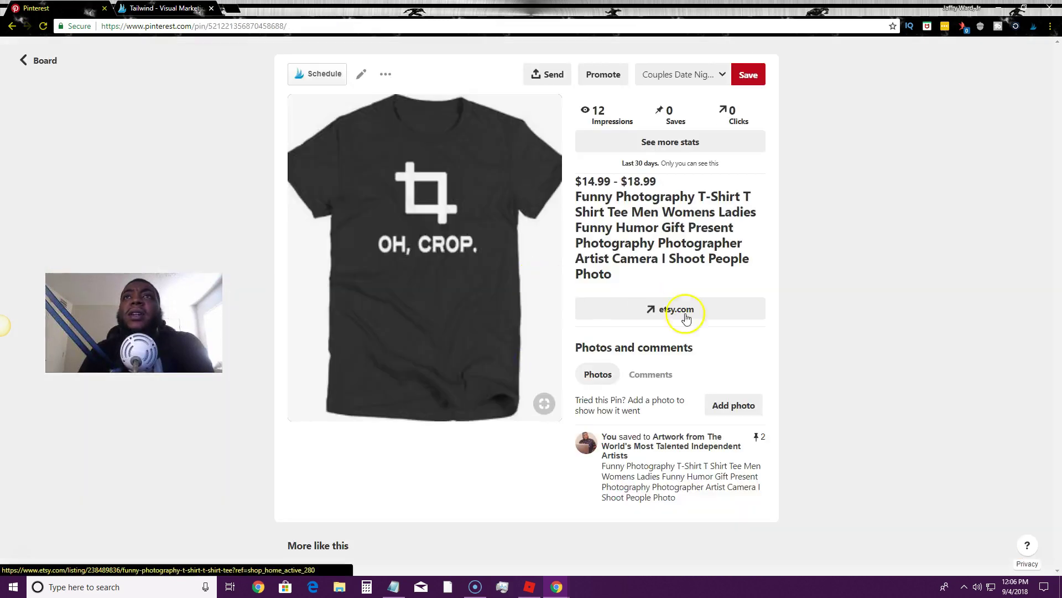
{"action": "scroll", "coordinate": [741, 487], "scroll_direction": "down", "scroll_amount": 6}
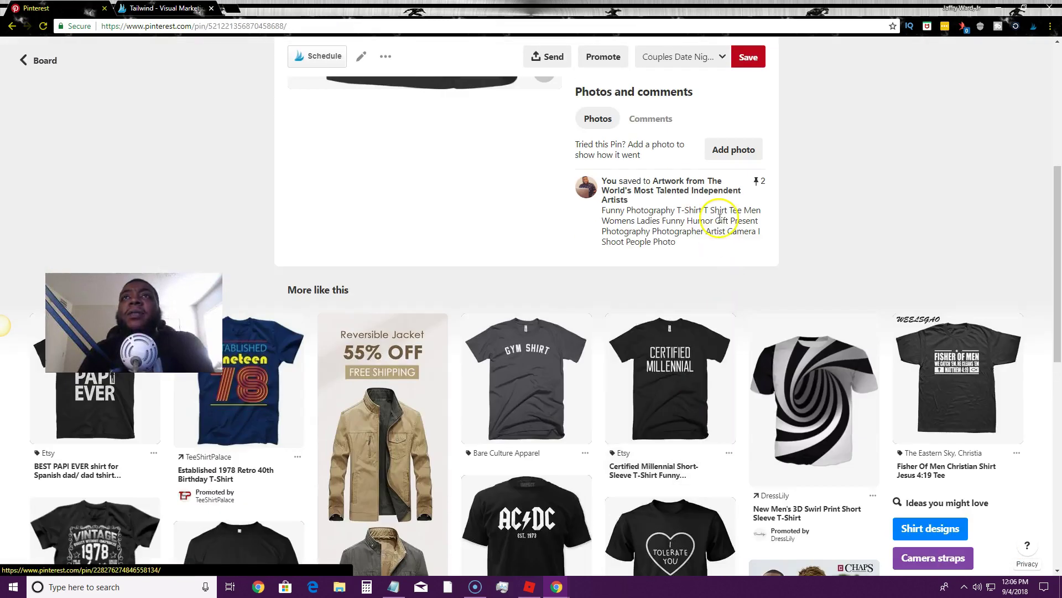
{"action": "scroll", "coordinate": [719, 219], "scroll_direction": "up", "scroll_amount": 3}
{"action": "scroll", "coordinate": [773, 352], "scroll_direction": "up", "scroll_amount": 3}
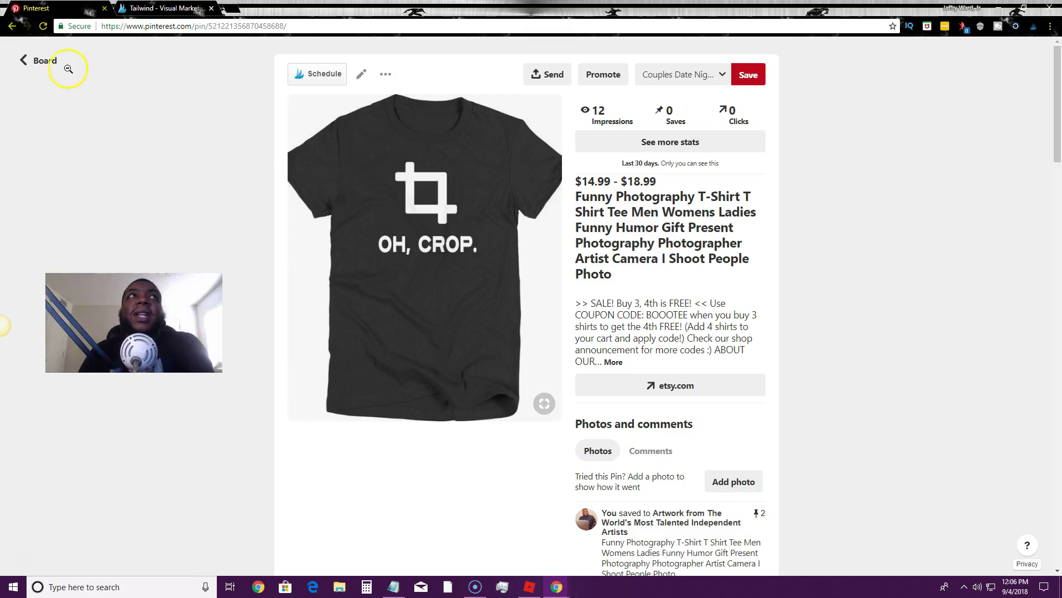
{"action": "left_click", "coordinate": [55, 61]}
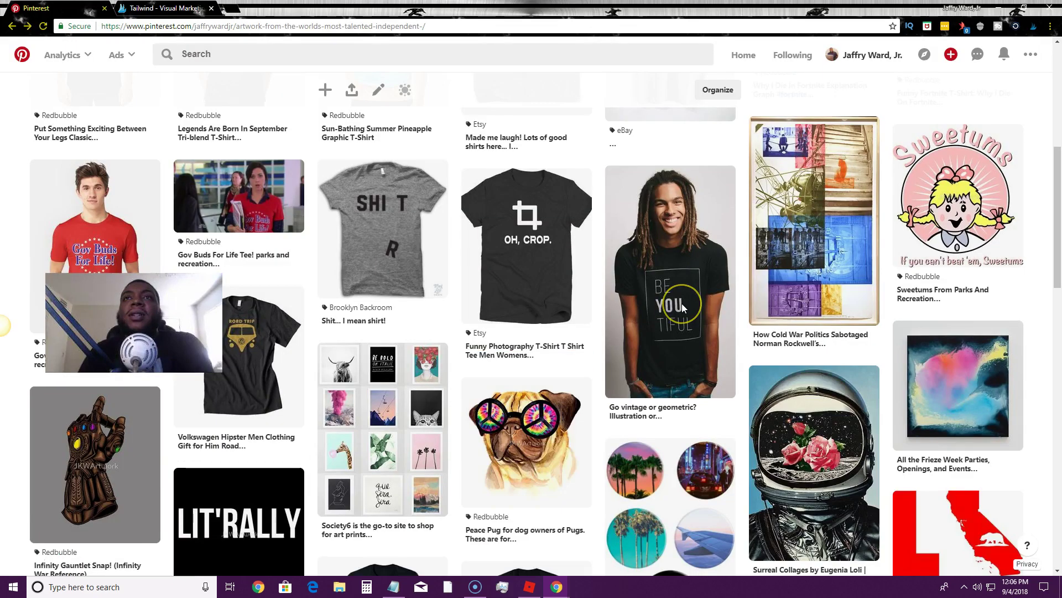
Look over the shirt and artwork pins saved on the board, ending back at the board's title and description
{"action": "scroll", "coordinate": [179, 382], "scroll_direction": "down", "scroll_amount": 3}
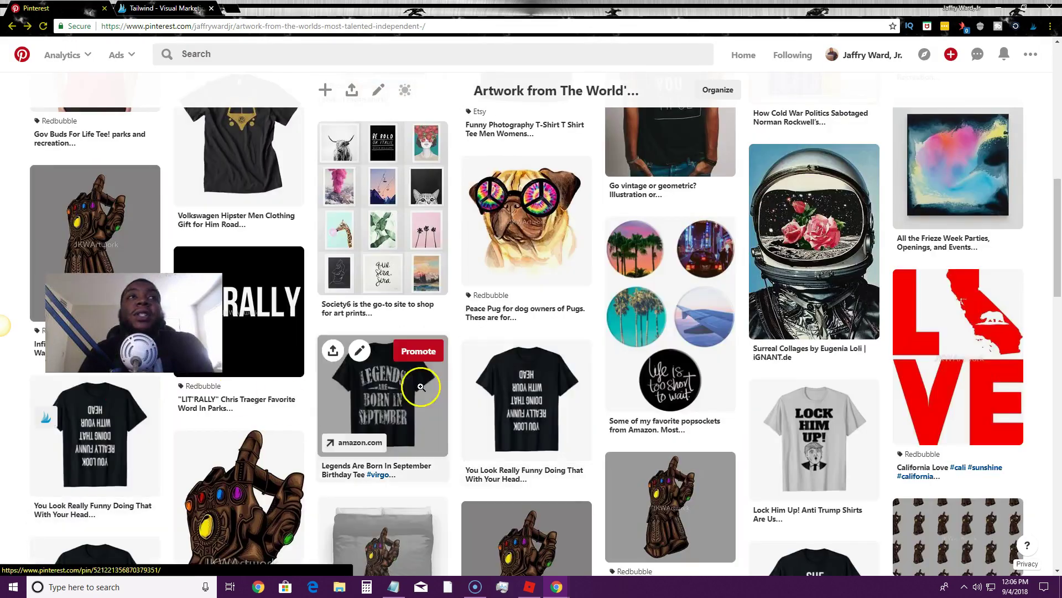
{"action": "scroll", "coordinate": [304, 308], "scroll_direction": "up", "scroll_amount": 3}
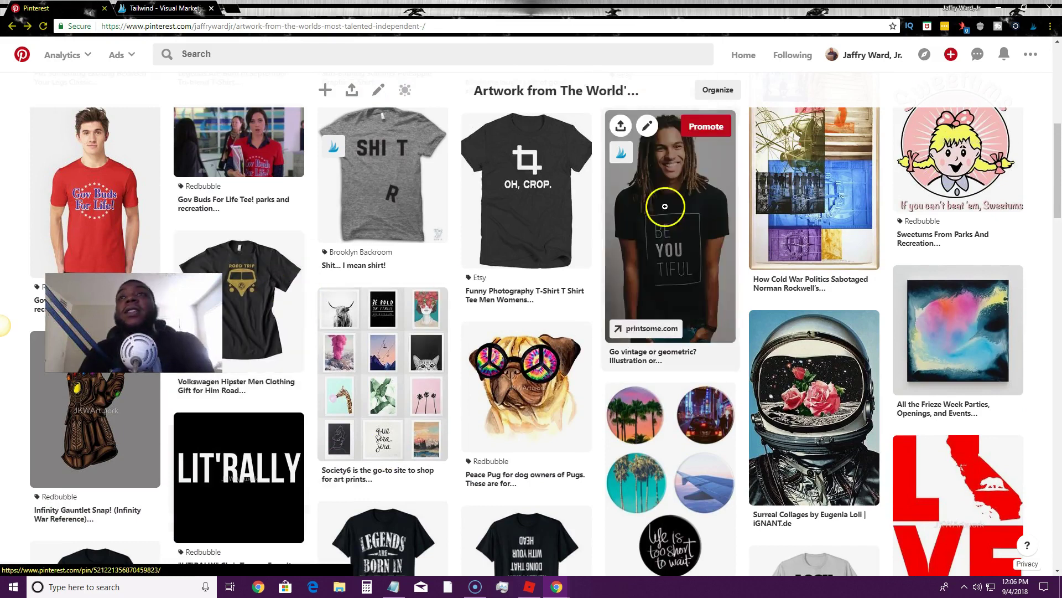
{"action": "scroll", "coordinate": [580, 475], "scroll_direction": "down", "scroll_amount": 3}
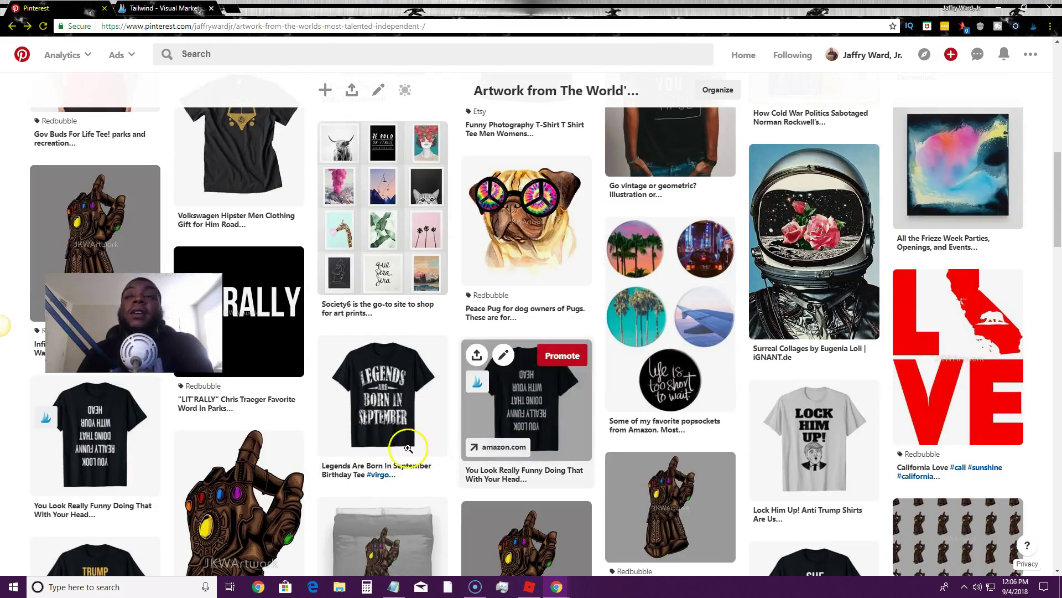
{"action": "scroll", "coordinate": [607, 398], "scroll_direction": "up", "scroll_amount": 5}
{"action": "scroll", "coordinate": [607, 398], "scroll_direction": "up", "scroll_amount": 2}
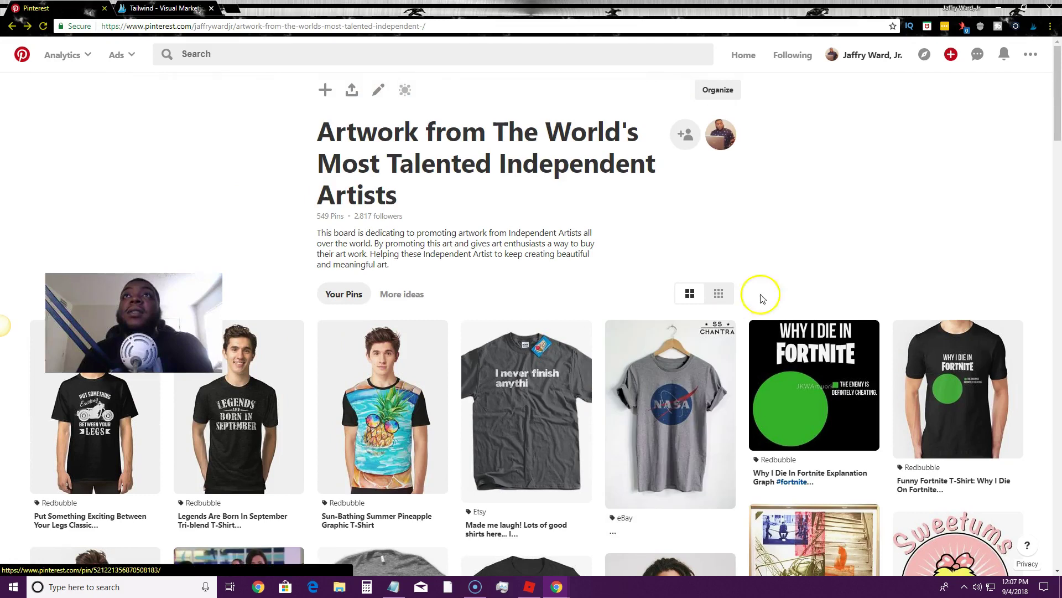
Return to your own profile page and review the mix of saved pins below the featured boards
{"action": "left_click", "coordinate": [875, 63]}
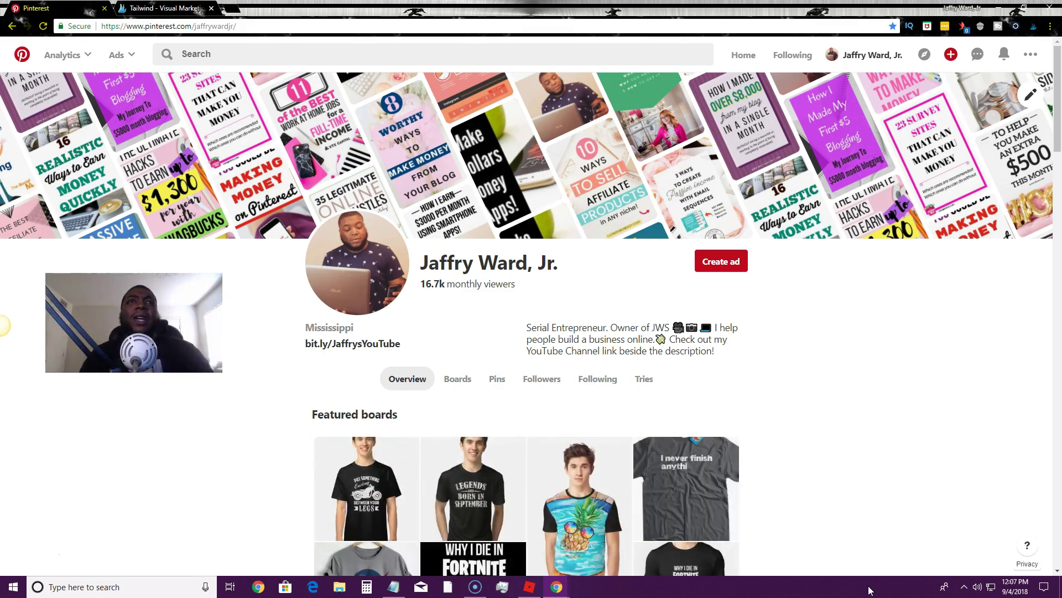
{"action": "scroll", "coordinate": [494, 270], "scroll_direction": "down", "scroll_amount": 12}
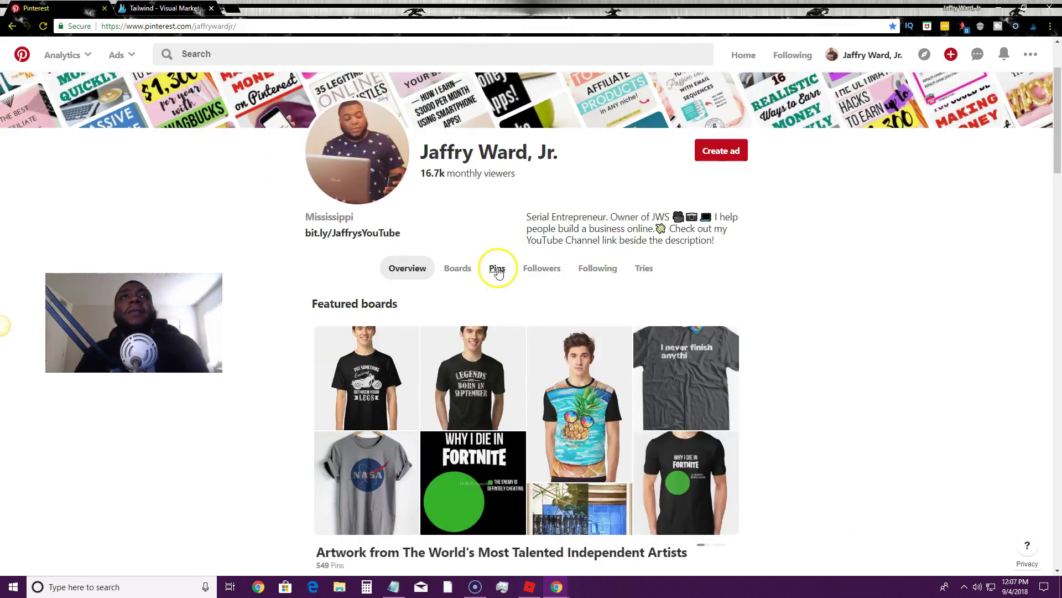
{"action": "scroll", "coordinate": [493, 272], "scroll_direction": "down", "scroll_amount": 10}
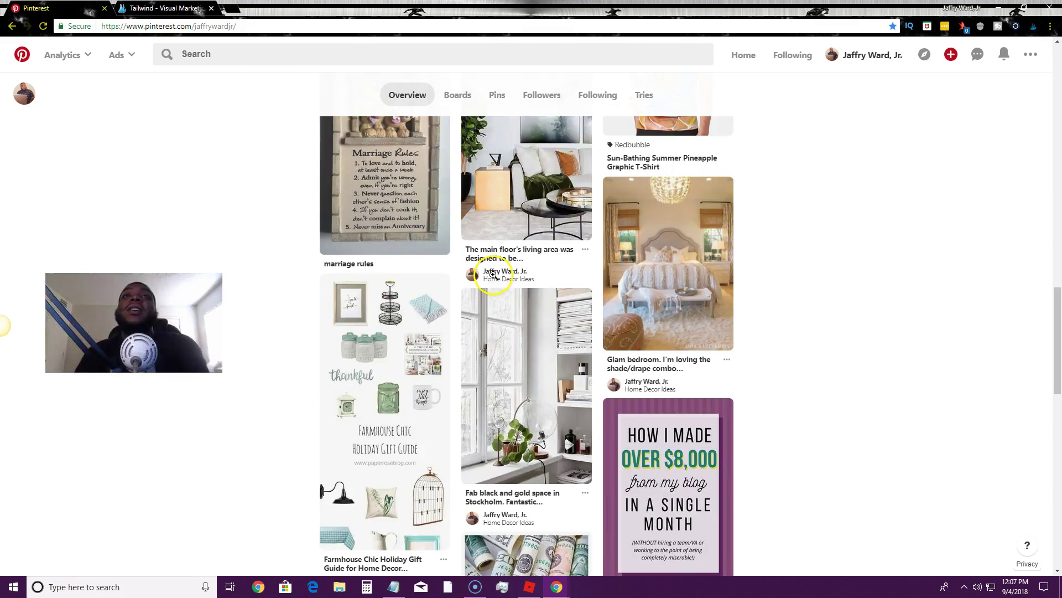
{"action": "scroll", "coordinate": [799, 349], "scroll_direction": "up", "scroll_amount": 20}
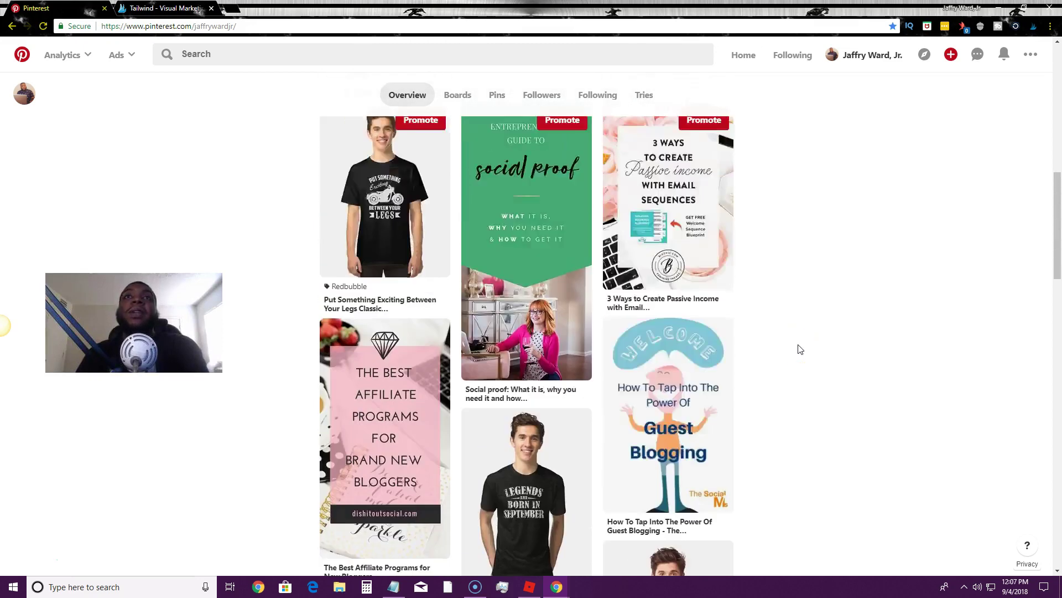